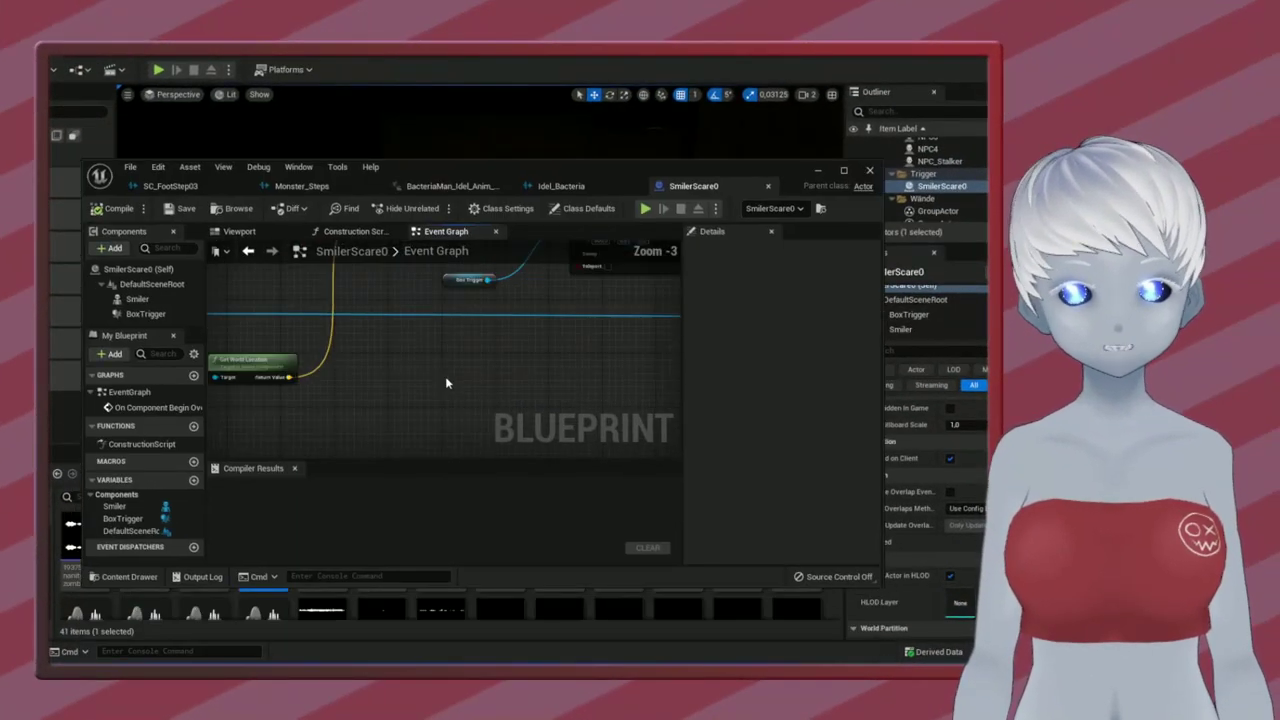
Pan SmilerScare0's event graph to reveal the Play Animation and Play Sound at Location nodes
{"action": "right_click_drag", "start_coordinate": [446, 383], "coordinate": [60, 378]}
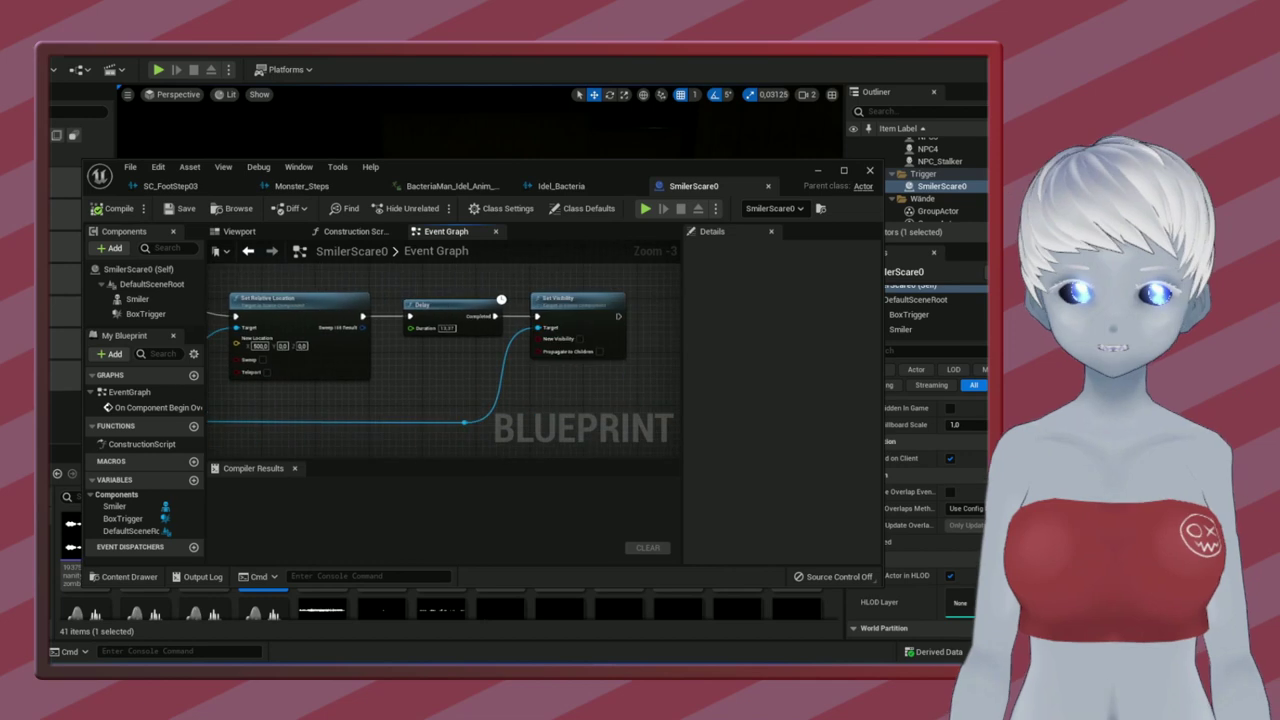
Add a Cast To BP_Adam node after Do Once's Completed output
{"action": "right_click_drag", "start_coordinate": [633, 358], "coordinate": [433, 428]}
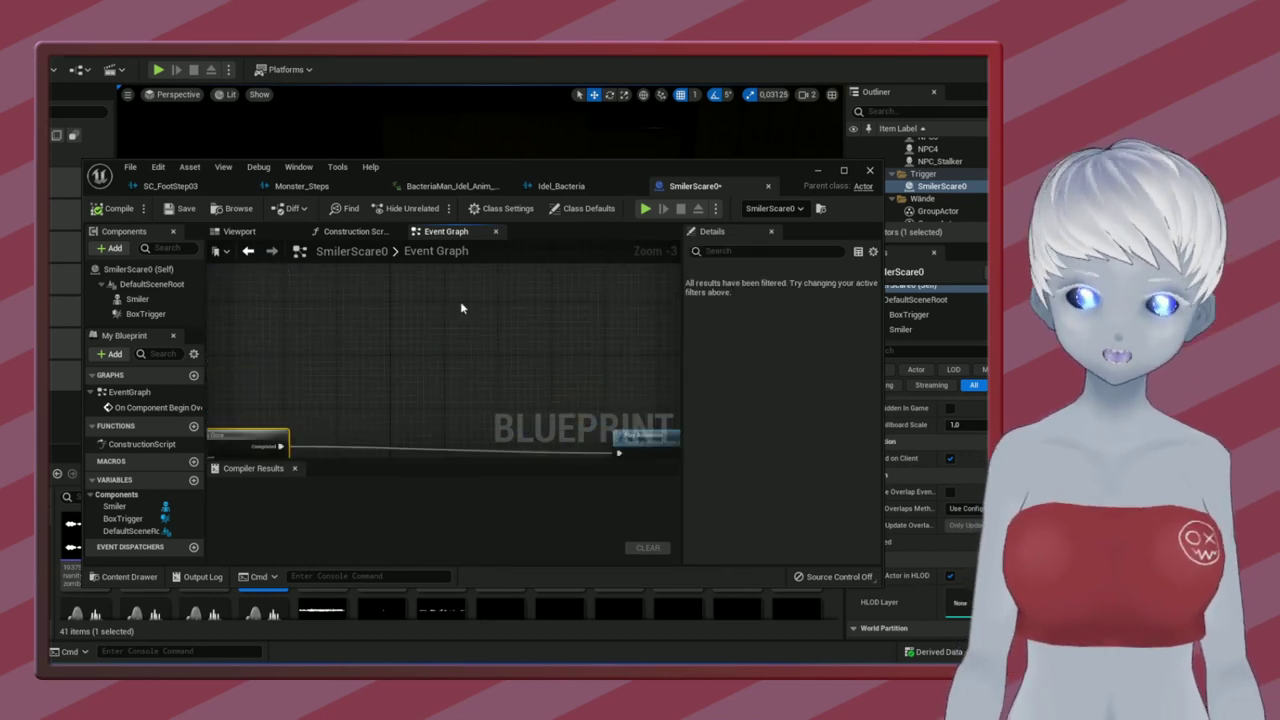
{"action": "left_click_drag", "start_coordinate": [338, 425], "coordinate": [398, 382], "text": "ctrl"}
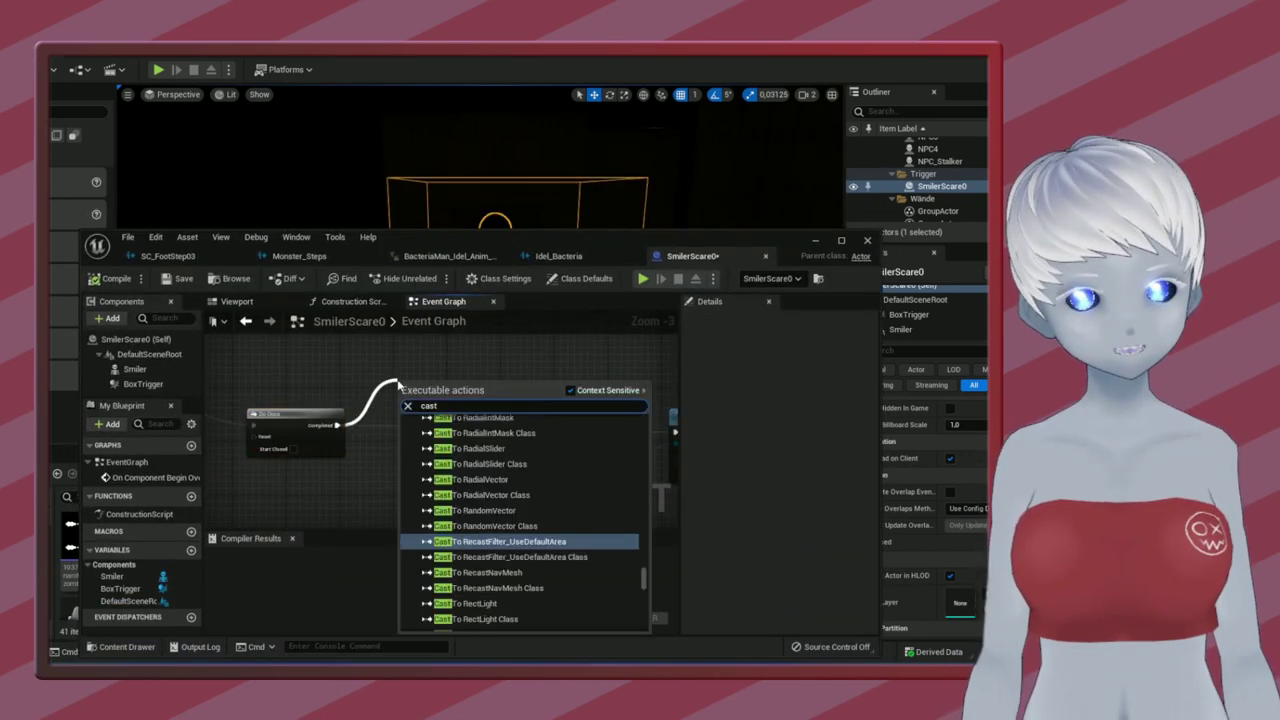
{"action": "type", "text": "to play"}
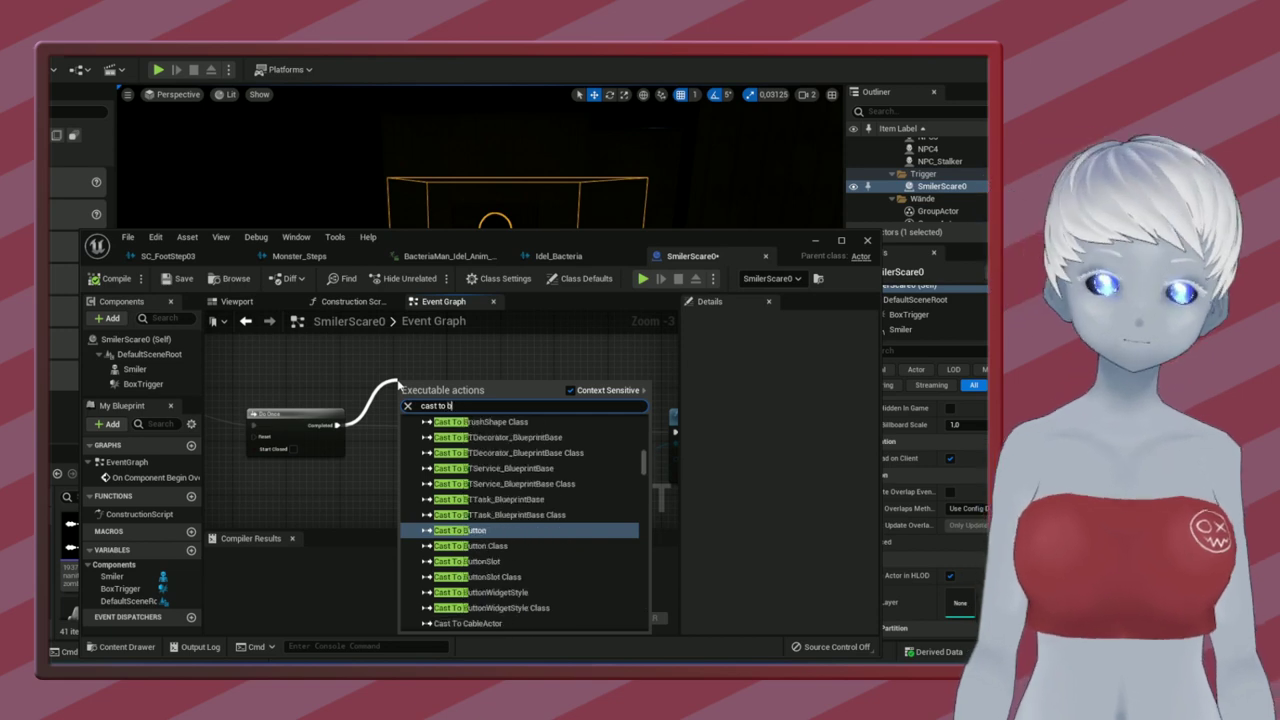
{"action": "type", "text": "adam"}
{"action": "key", "text": "Return"}
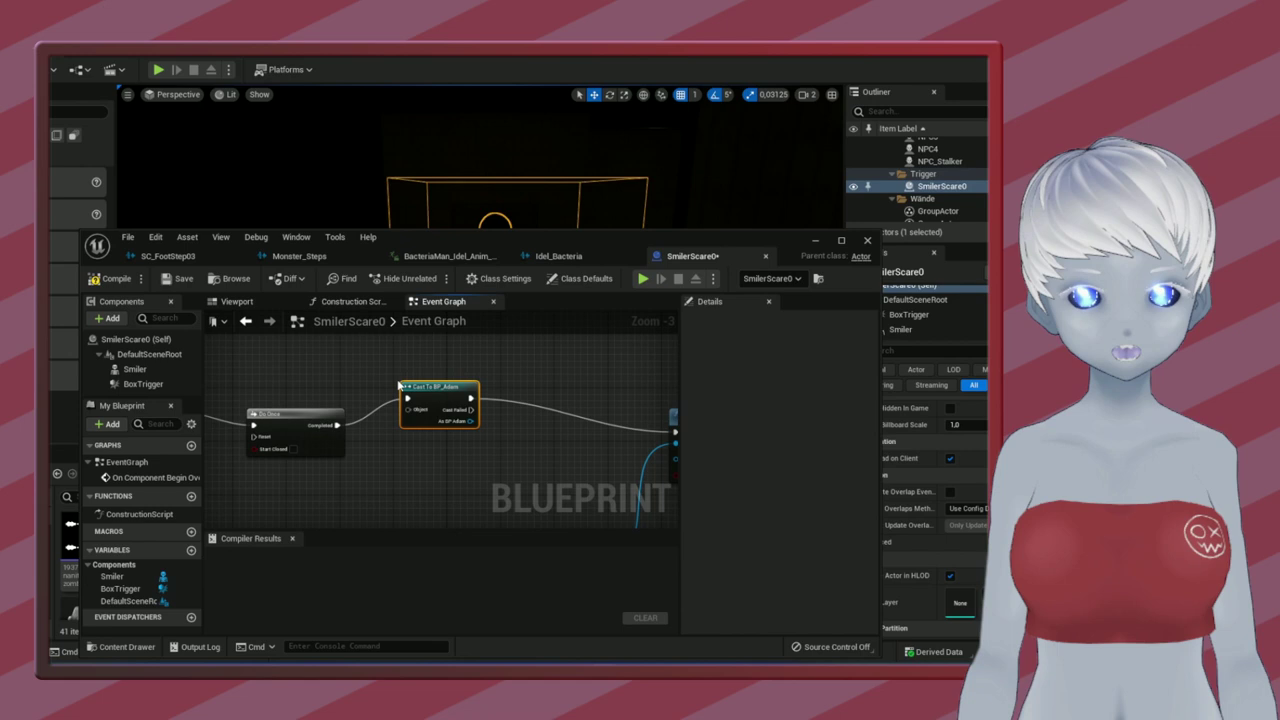
Feed the cast's Object input with Get Player Controller, then Get Player Character
{"action": "left_click_drag", "start_coordinate": [407, 409], "coordinate": [344, 497]}
{"action": "type", "text": "get play"}
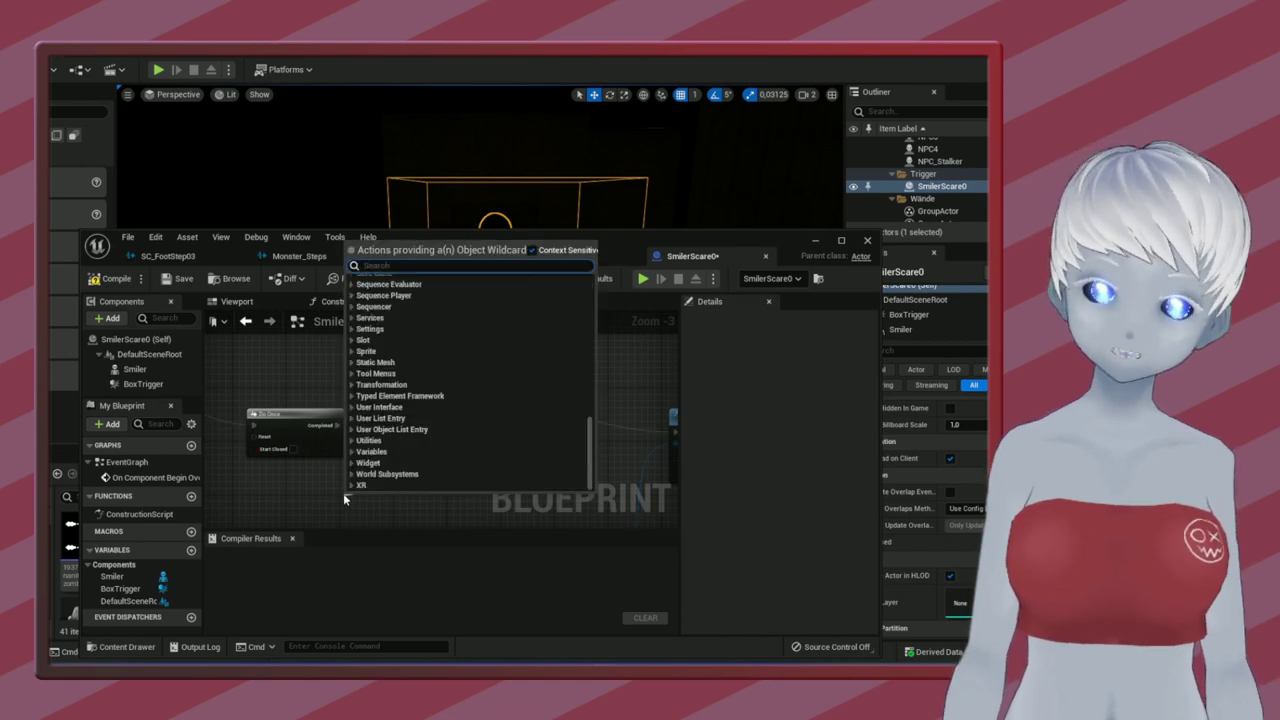
{"action": "key", "text": "Return"}
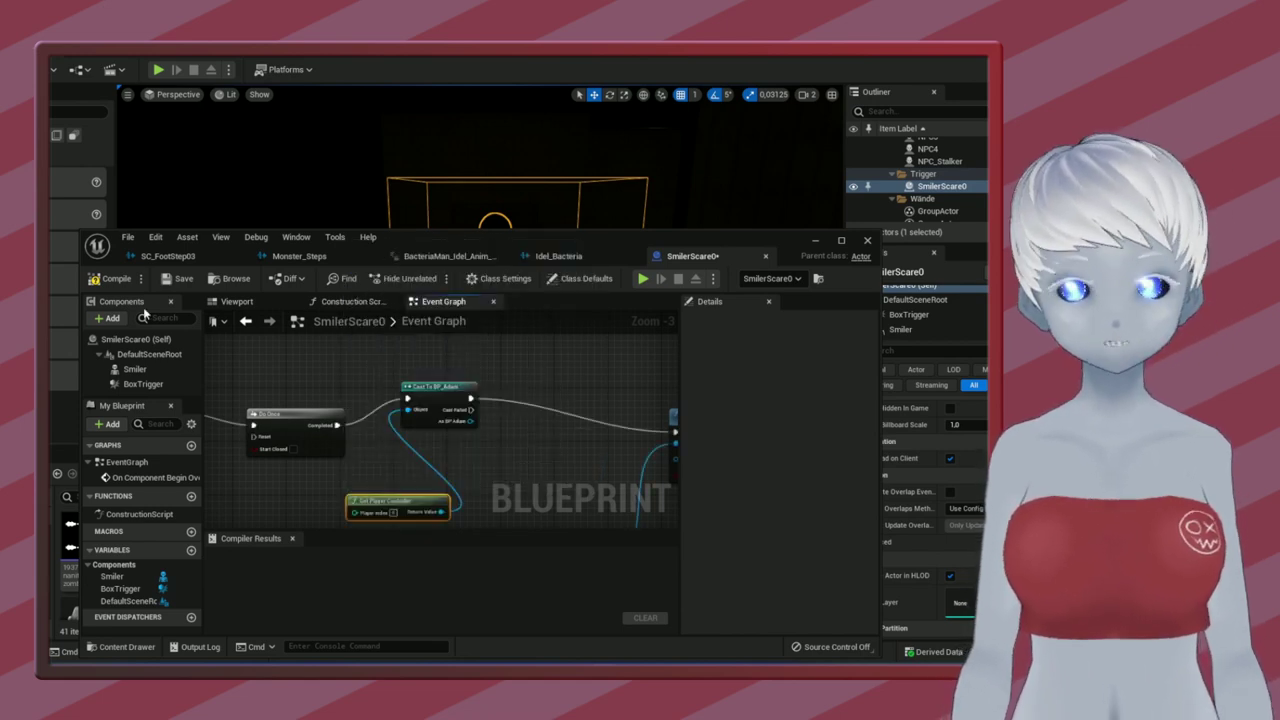
{"action": "left_click_drag", "start_coordinate": [495, 492], "coordinate": [411, 469]}
{"action": "type", "text": "get play"}
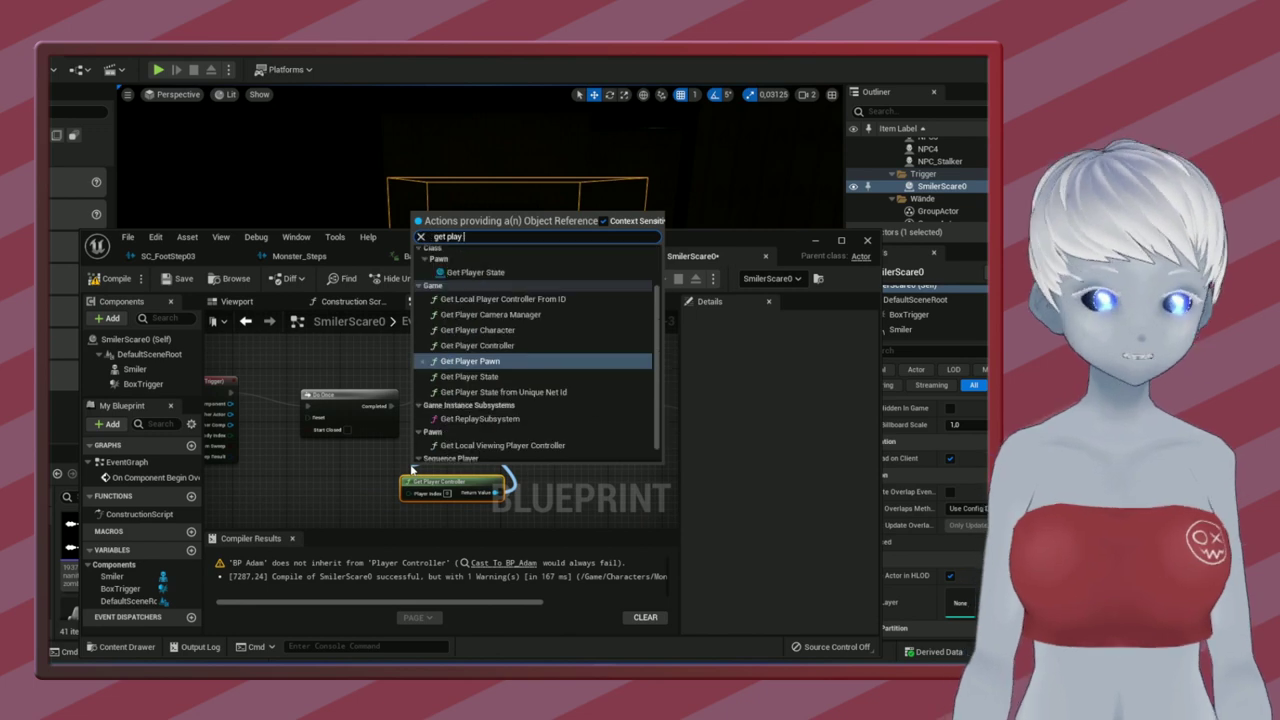
{"action": "left_click", "coordinate": [477, 329]}
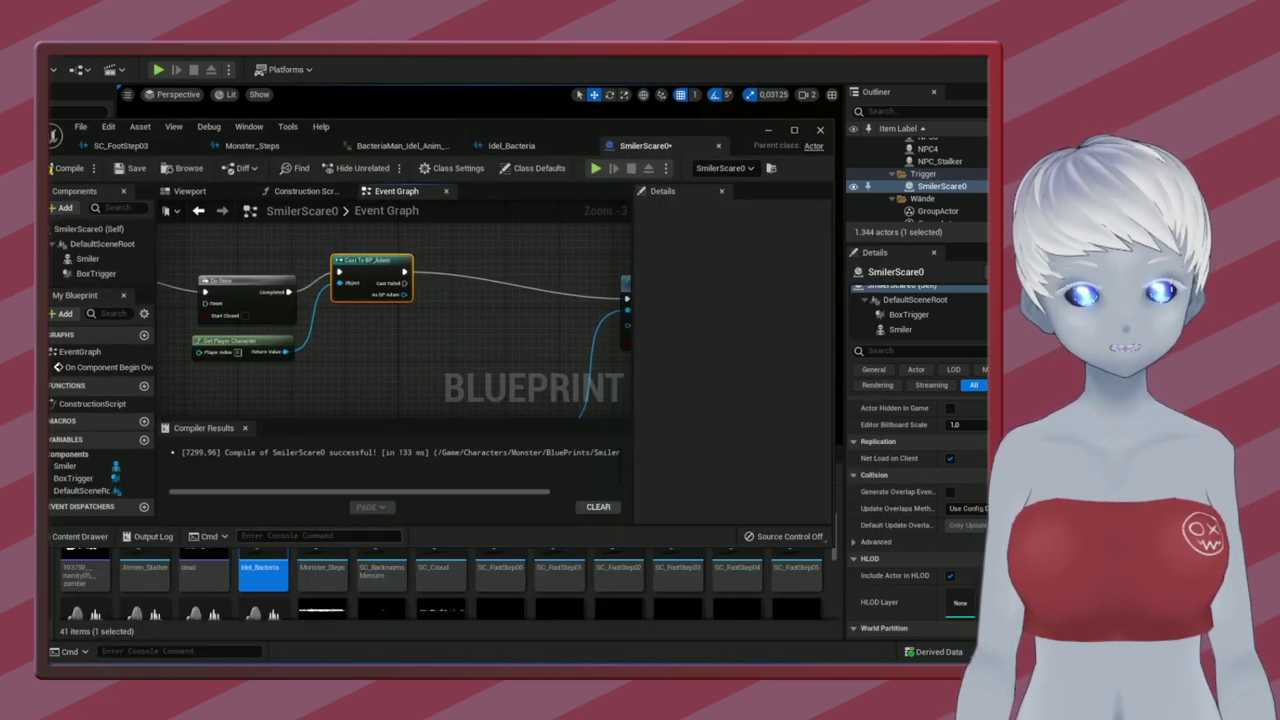
Check in BP_Adam's Viewport that the flashlight is the SpotLight component
{"action": "double_click", "coordinate": [83, 545]}
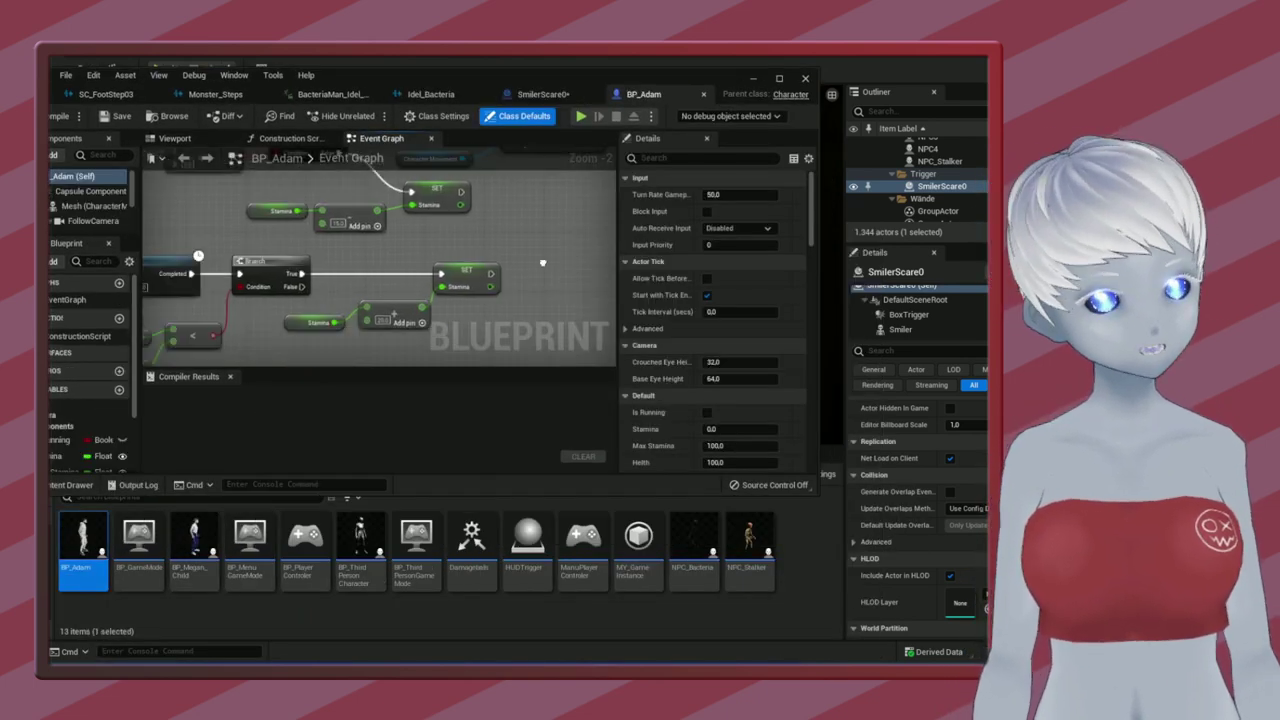
{"action": "left_click", "coordinate": [174, 138]}
{"action": "left_click", "coordinate": [358, 286]}
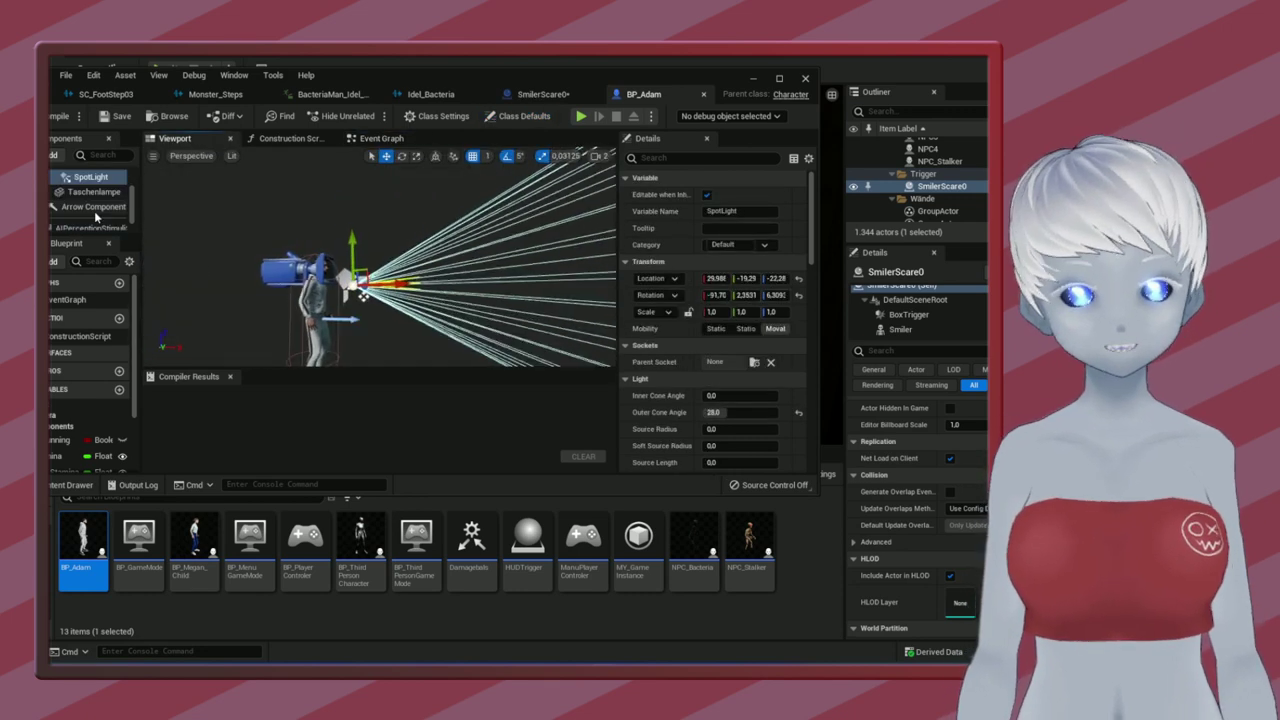
Back in SmilerScare0, search 'get spotlight' from the cast's As BP Adam output
{"action": "left_click", "coordinate": [543, 94]}
{"action": "left_click_drag", "start_coordinate": [388, 243], "coordinate": [418, 264]}
{"action": "type", "text": "get spotlight"}
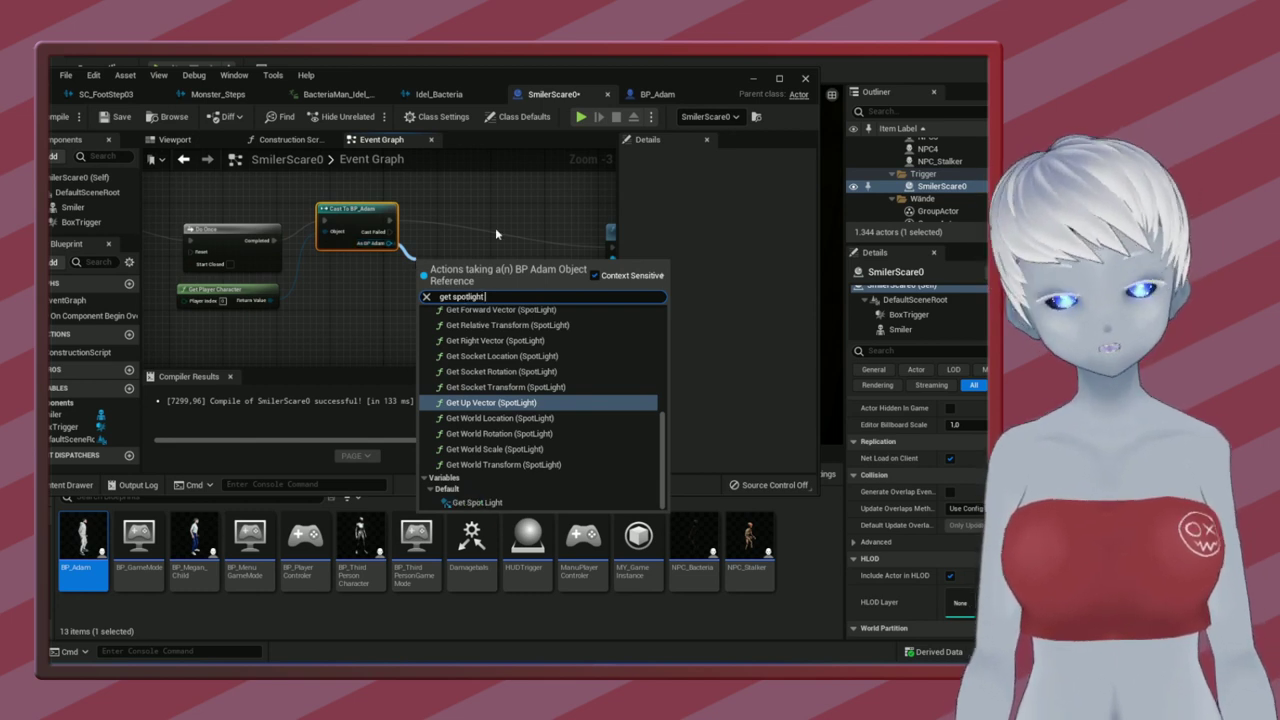
Add a Get Spot Light getter from the cast, plus a Get Intensity node
{"action": "scroll", "coordinate": [593, 380], "scroll_direction": "up", "scroll_amount": 5}
{"action": "scroll", "coordinate": [599, 369], "scroll_direction": "down", "scroll_amount": 3}
{"action": "scroll", "coordinate": [599, 369], "scroll_direction": "down", "scroll_amount": 2}
{"action": "scroll", "coordinate": [553, 452], "scroll_direction": "down", "scroll_amount": 1}
{"action": "left_click", "coordinate": [477, 502]}
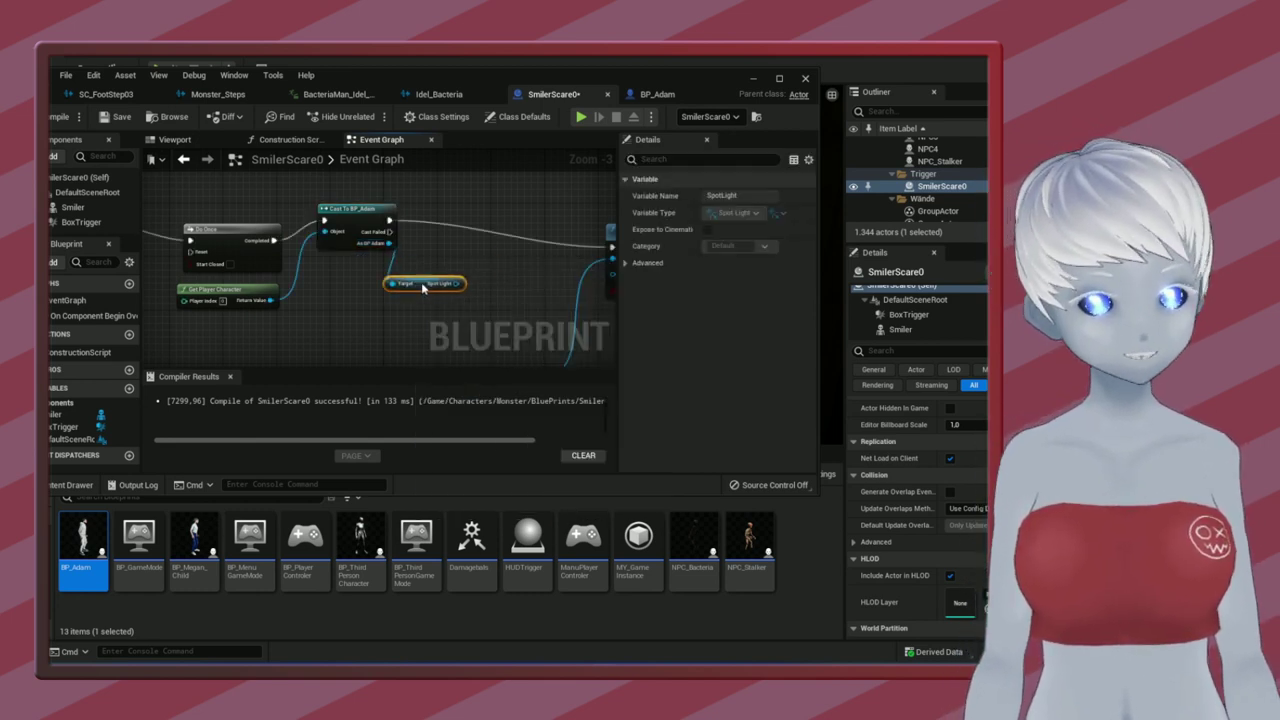
{"action": "left_click_drag", "start_coordinate": [494, 318], "coordinate": [494, 318]}
{"action": "type", "text": "get light int"}
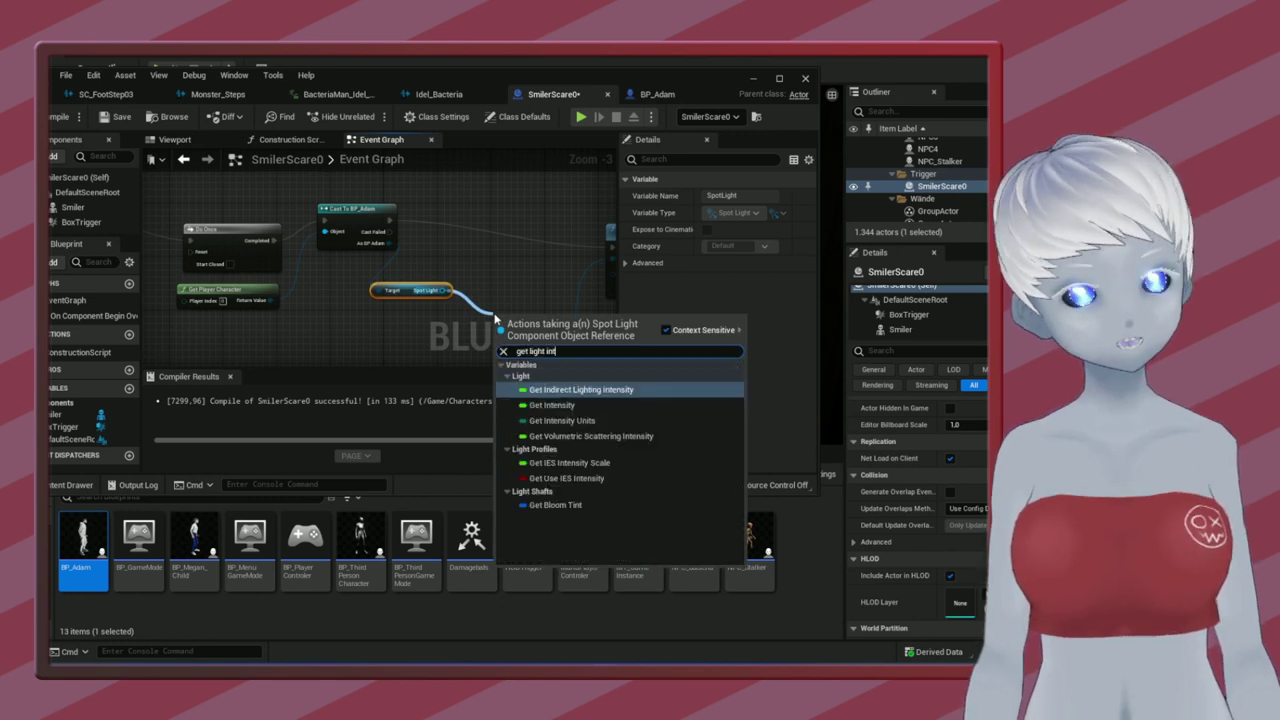
{"action": "left_click", "coordinate": [551, 405]}
Add Set Intensity on BP_Adam's SpotLight, running before Play Animation
{"action": "right_click_drag", "start_coordinate": [478, 331], "coordinate": [430, 300]}
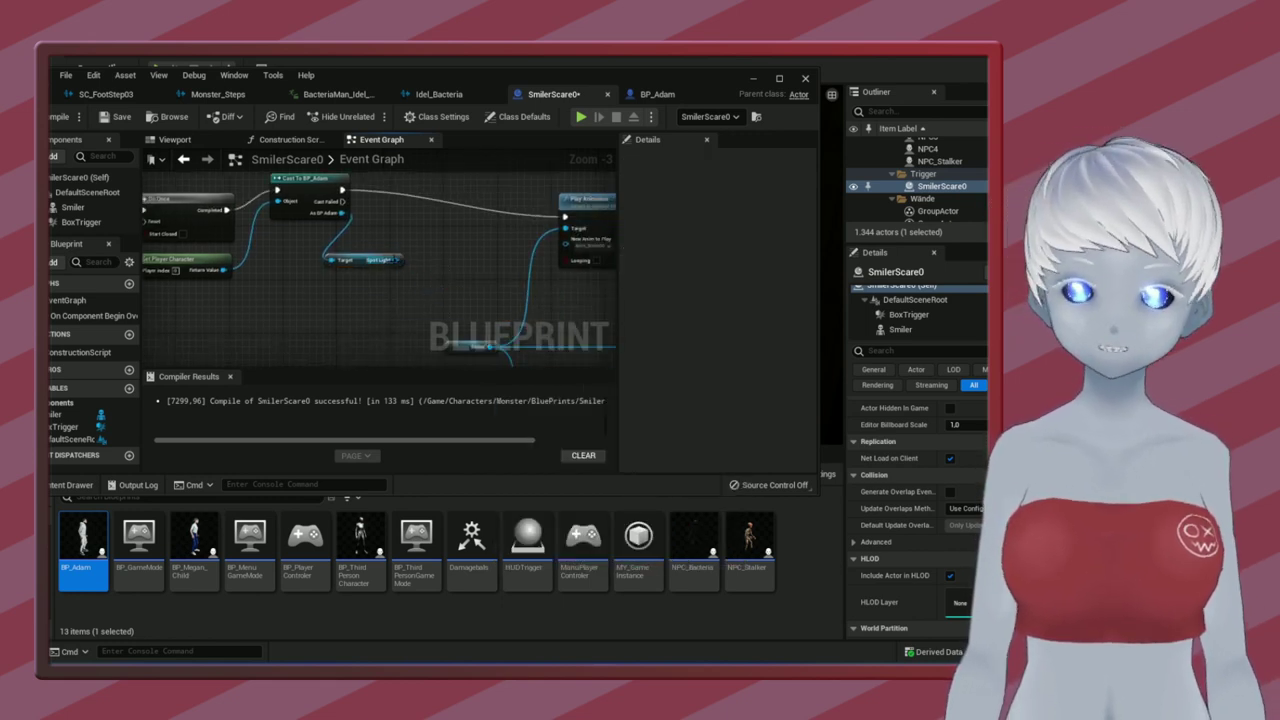
{"action": "left_click_drag", "start_coordinate": [398, 260], "coordinate": [430, 287]}
{"action": "type", "text": "set lif"}
{"action": "type", "text": "int"}
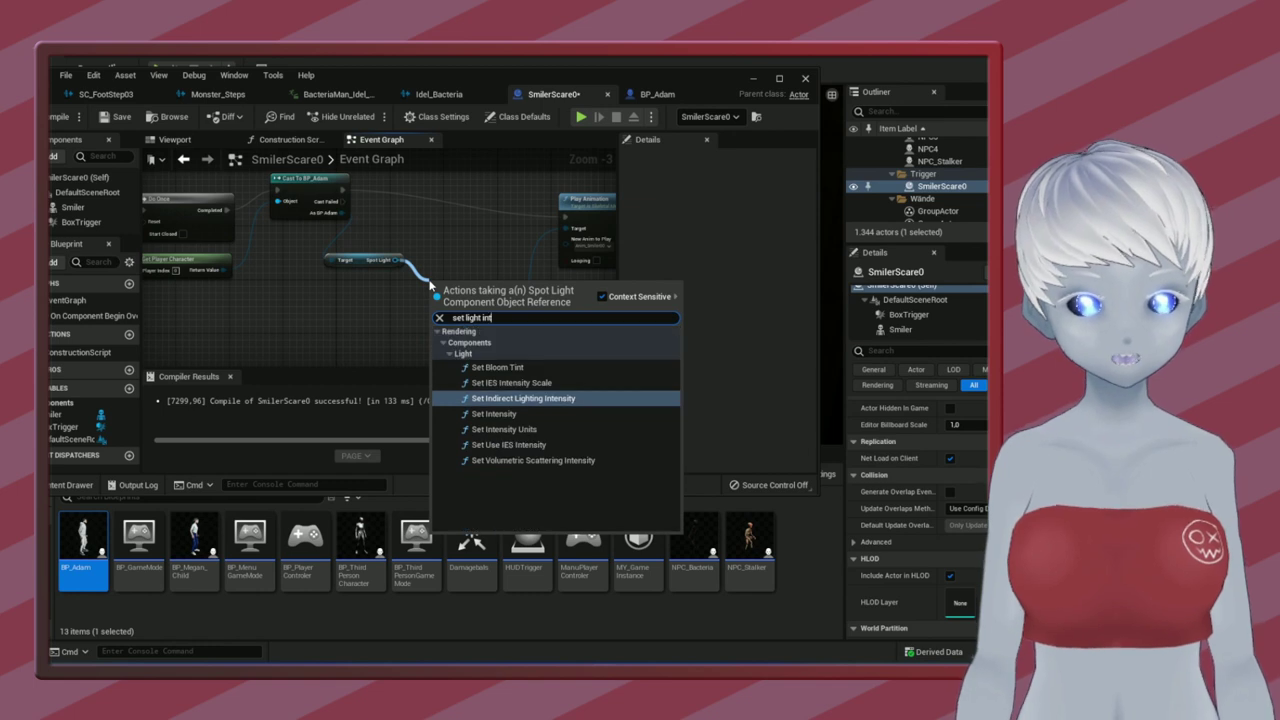
{"action": "key", "text": "Return"}
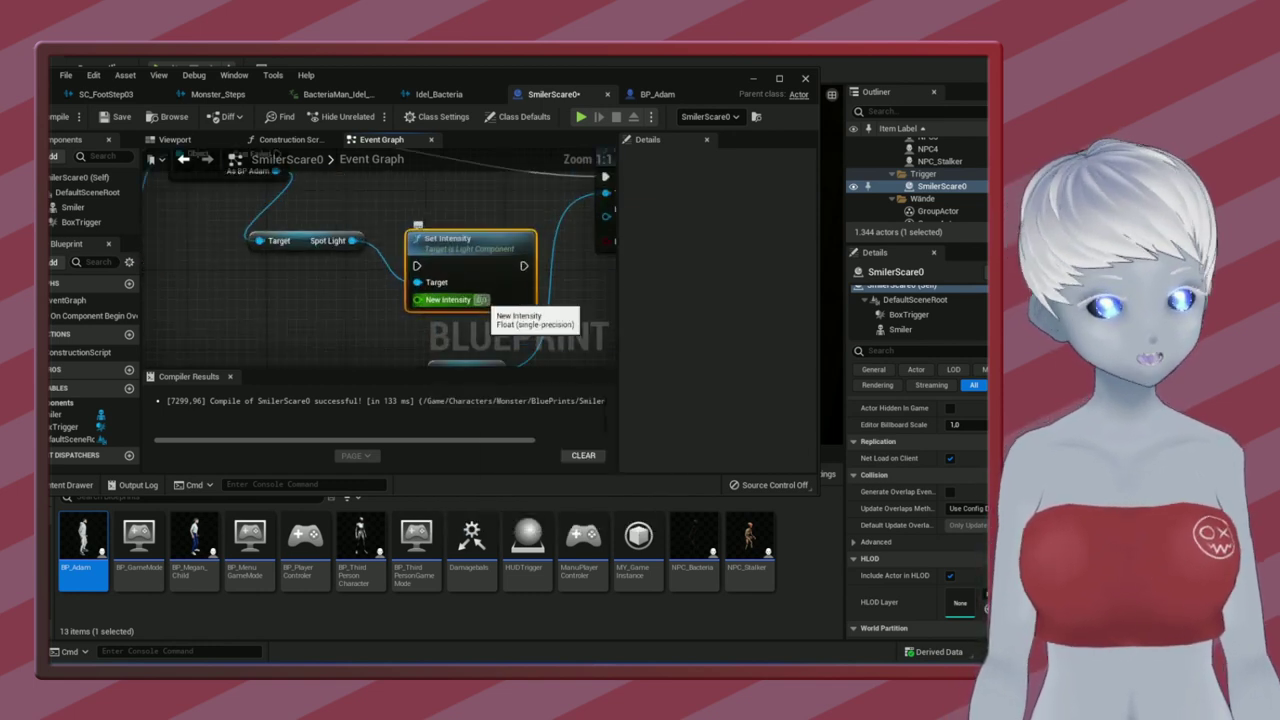
{"action": "scroll", "coordinate": [512, 281], "scroll_direction": "up", "scroll_amount": 2}
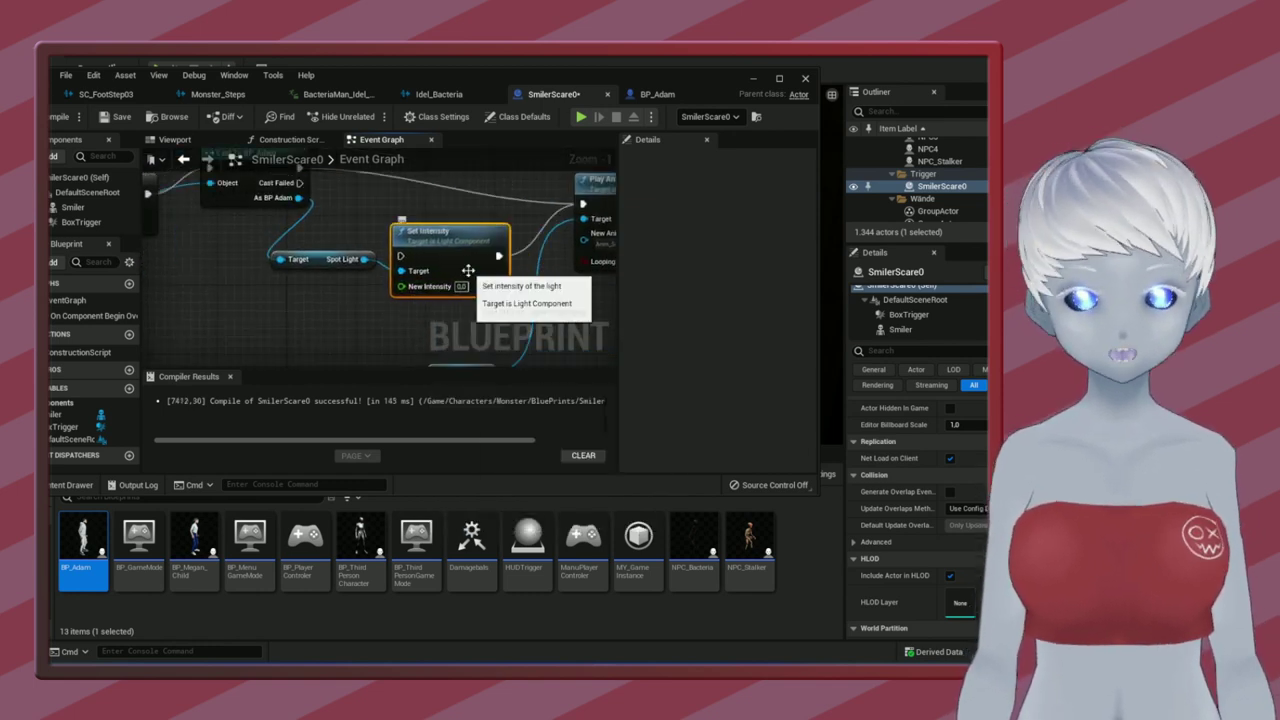
{"action": "scroll", "coordinate": [411, 220], "scroll_direction": "down", "scroll_amount": 2}
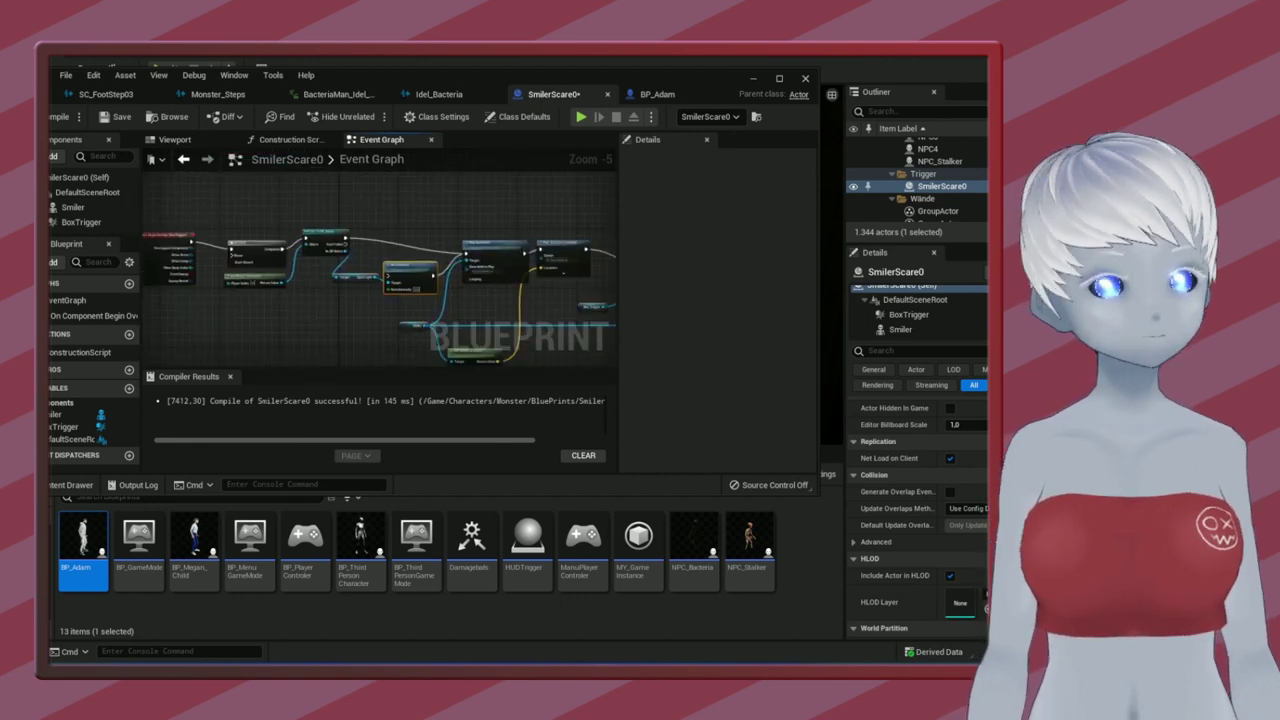
{"action": "left_click", "coordinate": [355, 263]}
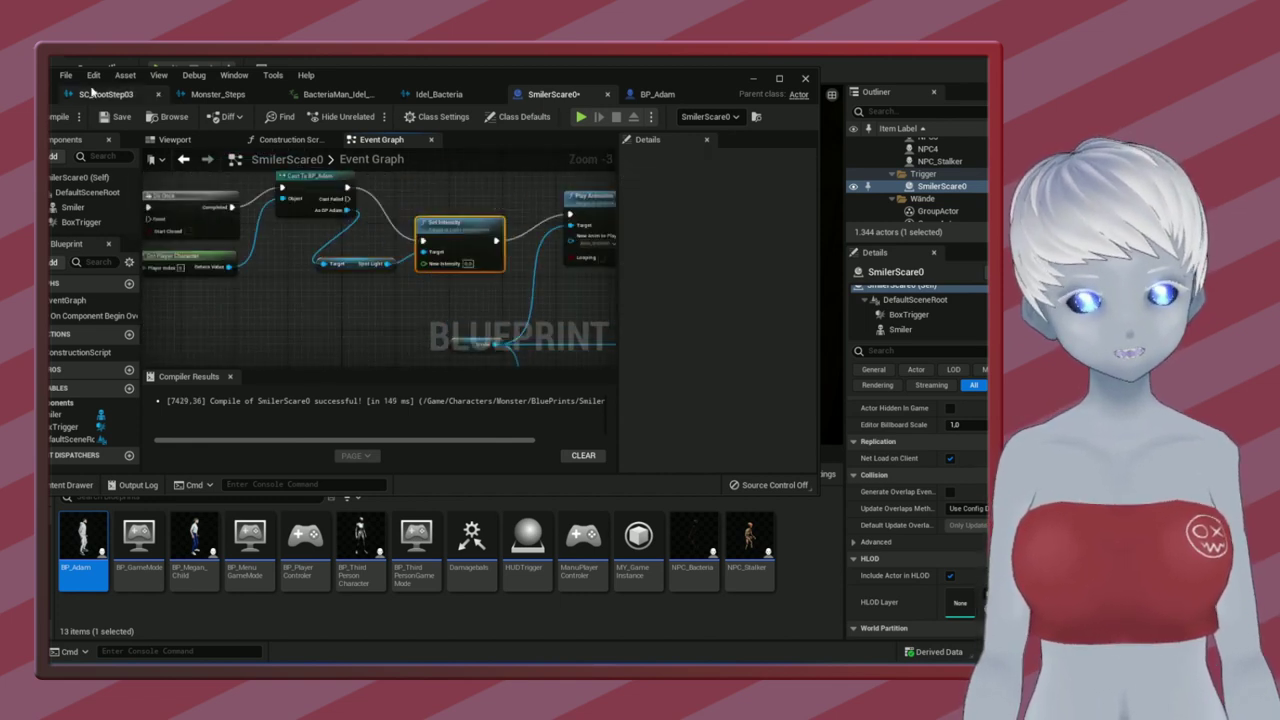
{"action": "left_click_drag", "start_coordinate": [91, 90], "coordinate": [409, 420]}
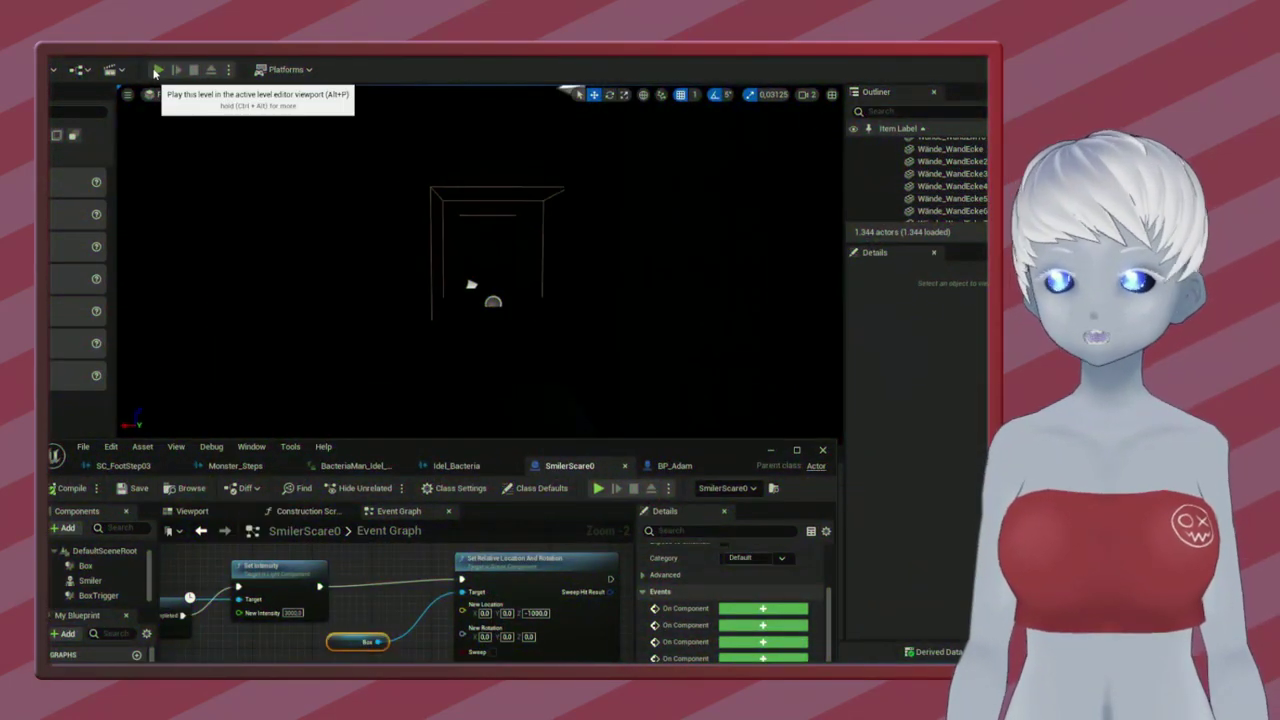
Play the level in editor to test the flashlight-dimming scare
{"action": "left_click", "coordinate": [158, 69]}
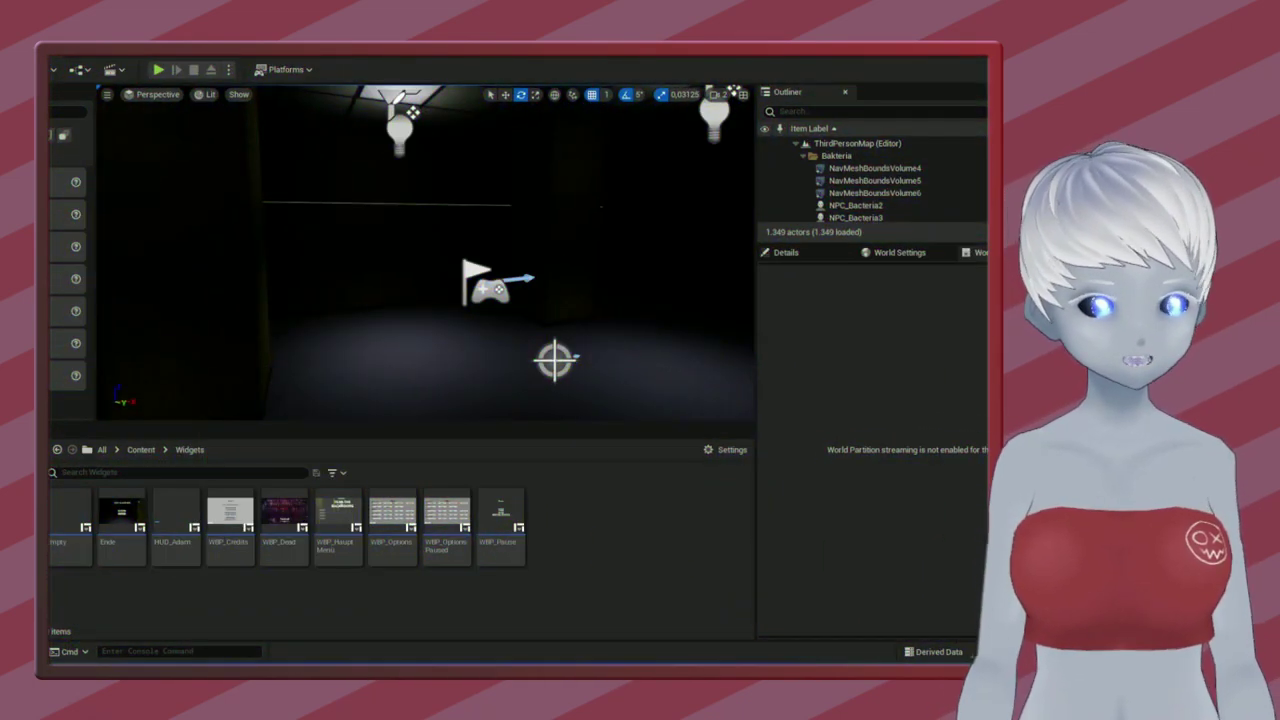
Open the WBP_Credits widget blueprint for editing
{"action": "double_click", "coordinate": [70, 515]}
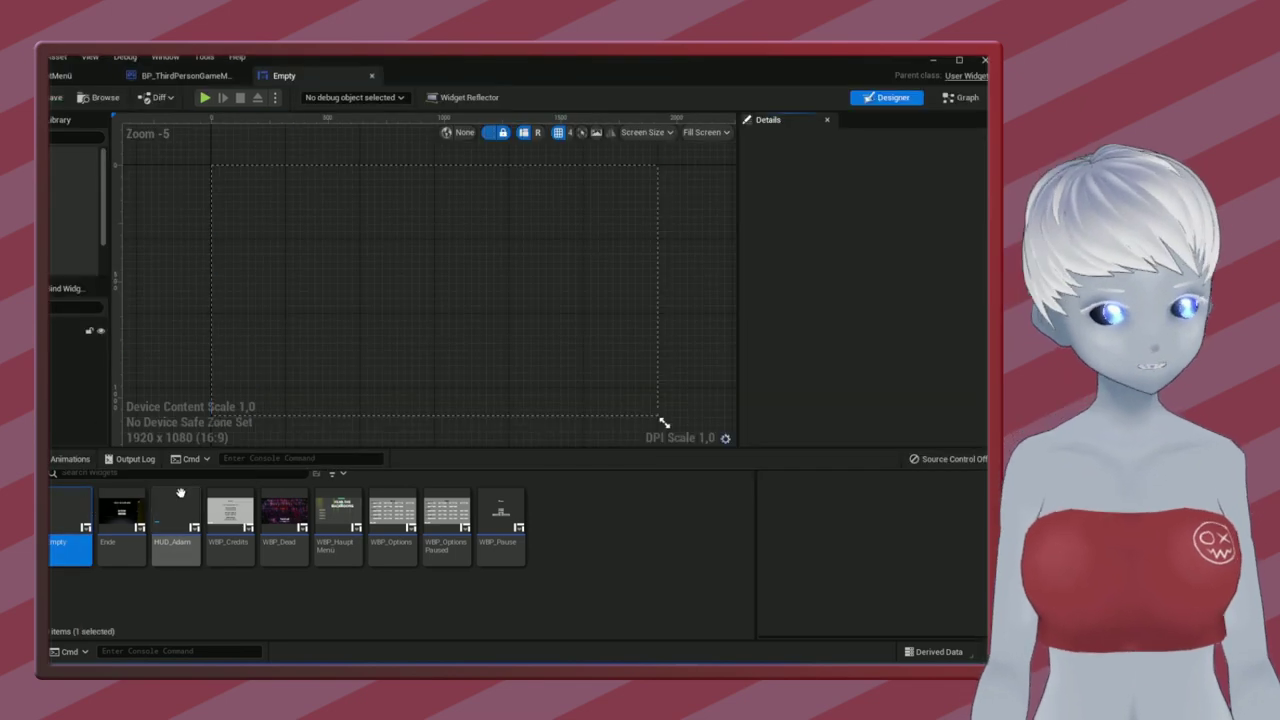
{"action": "left_click", "coordinate": [982, 63]}
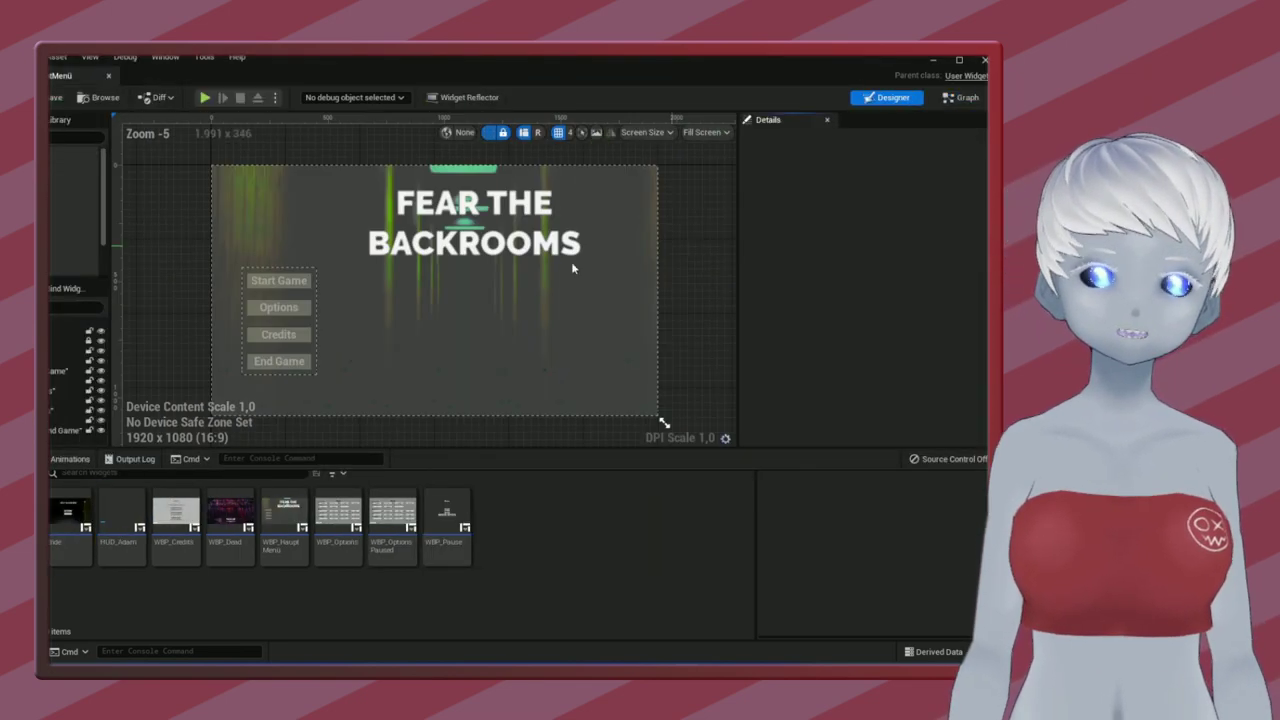
{"action": "double_click", "coordinate": [120, 520]}
{"action": "left_click", "coordinate": [193, 553]}
{"action": "double_click", "coordinate": [193, 553]}
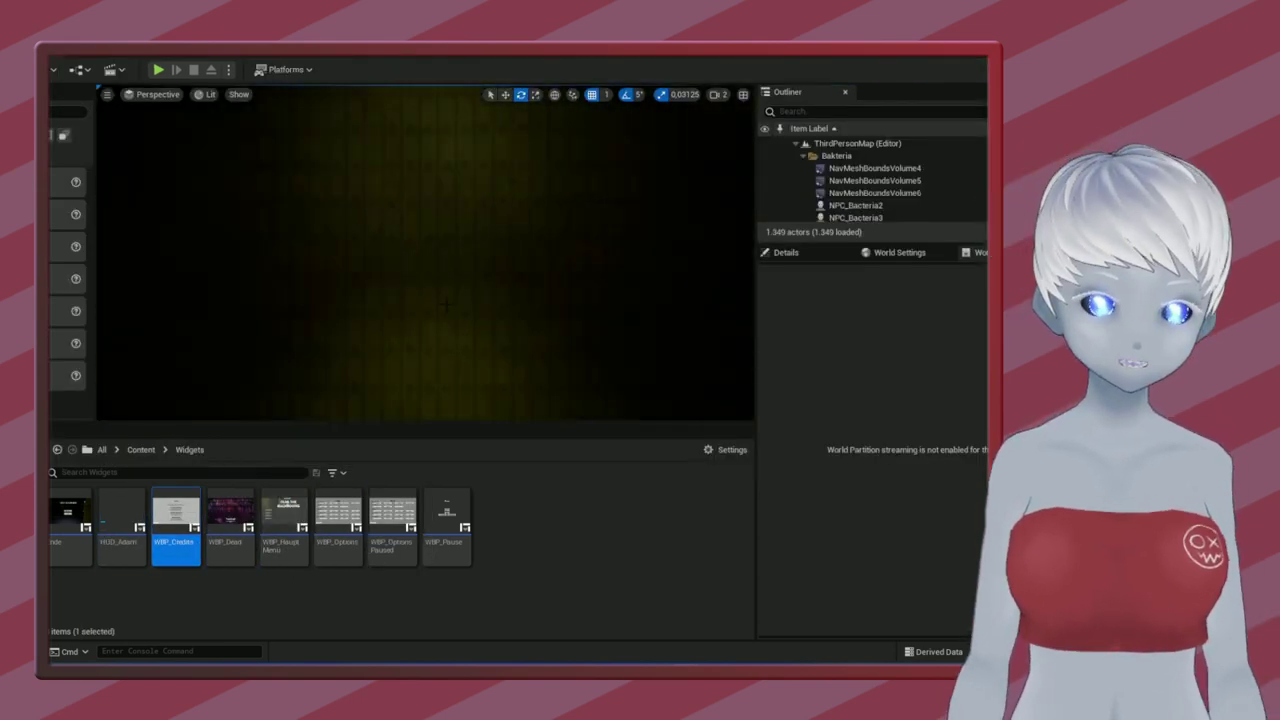
Capture a high-resolution screenshot of the dark level viewport
{"action": "left_click", "coordinate": [107, 94]}
{"action": "left_click", "coordinate": [170, 336]}
{"action": "key", "text": "F11"}
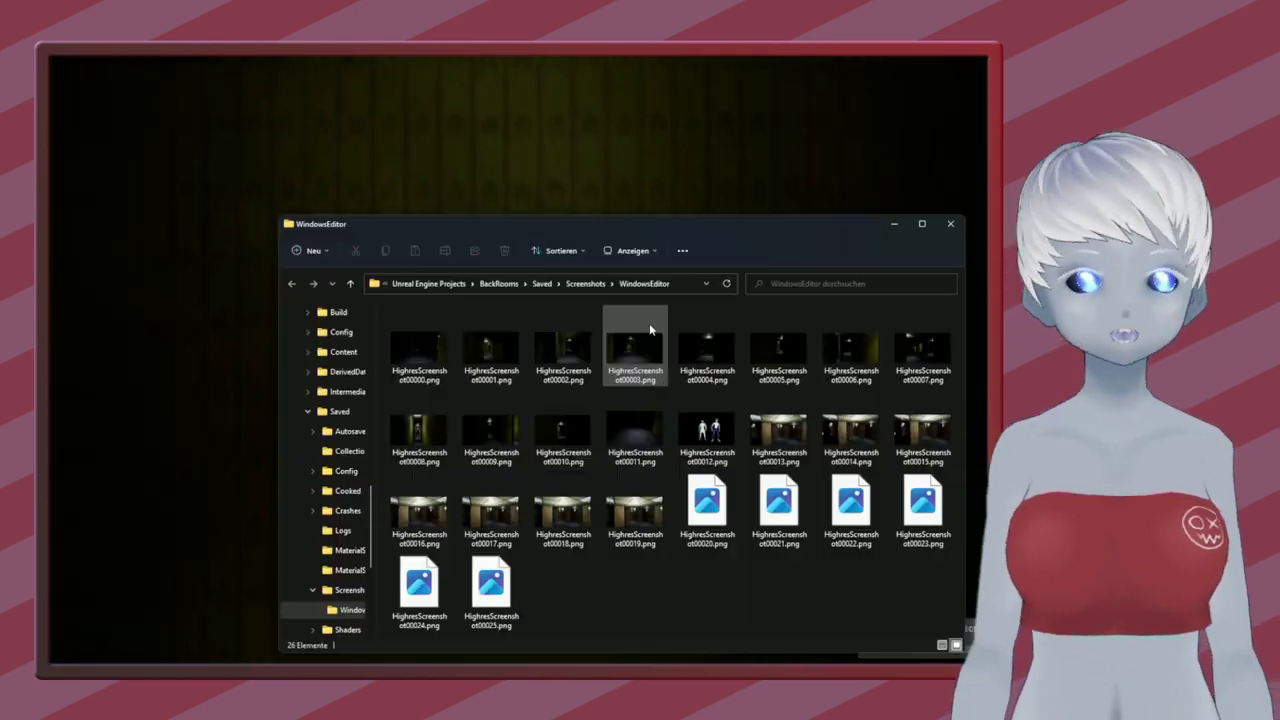
Preview the saved screenshots and import the newest HighresScreenshot PNG into Content/Textures
{"action": "key", "text": "alt+F4"}
{"action": "key", "text": "F11"}
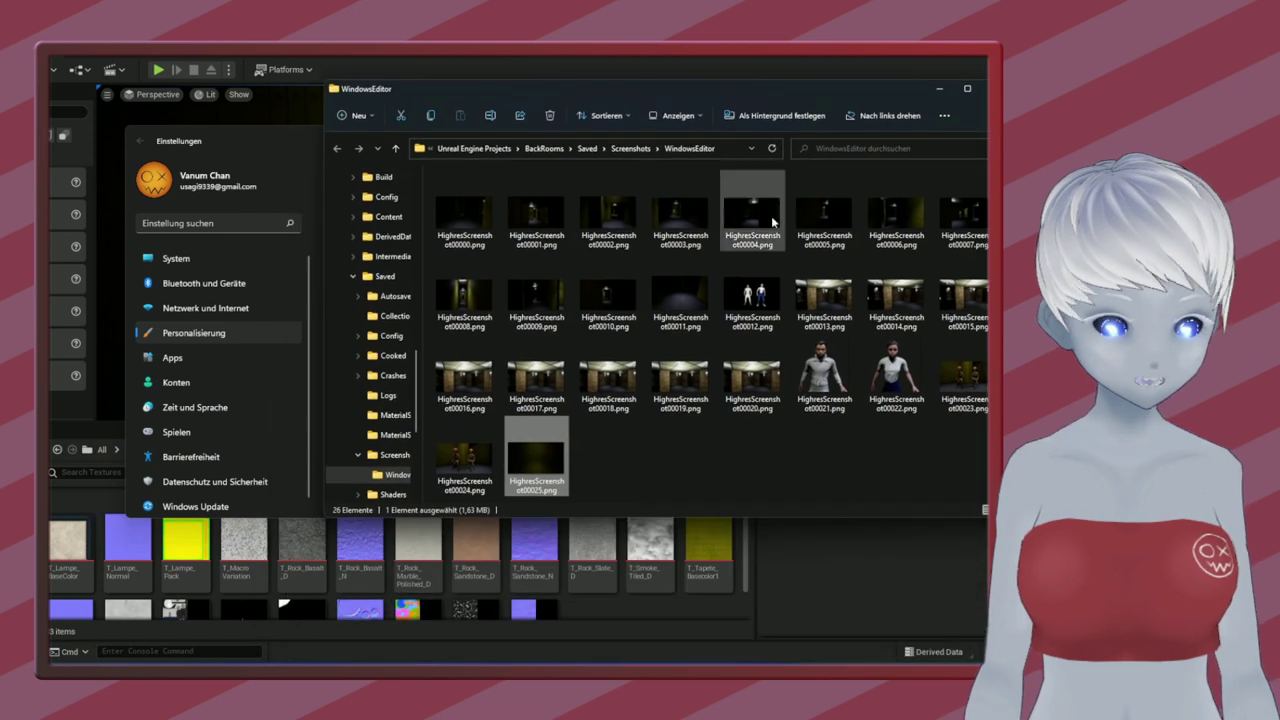
{"action": "double_click", "coordinate": [828, 293]}
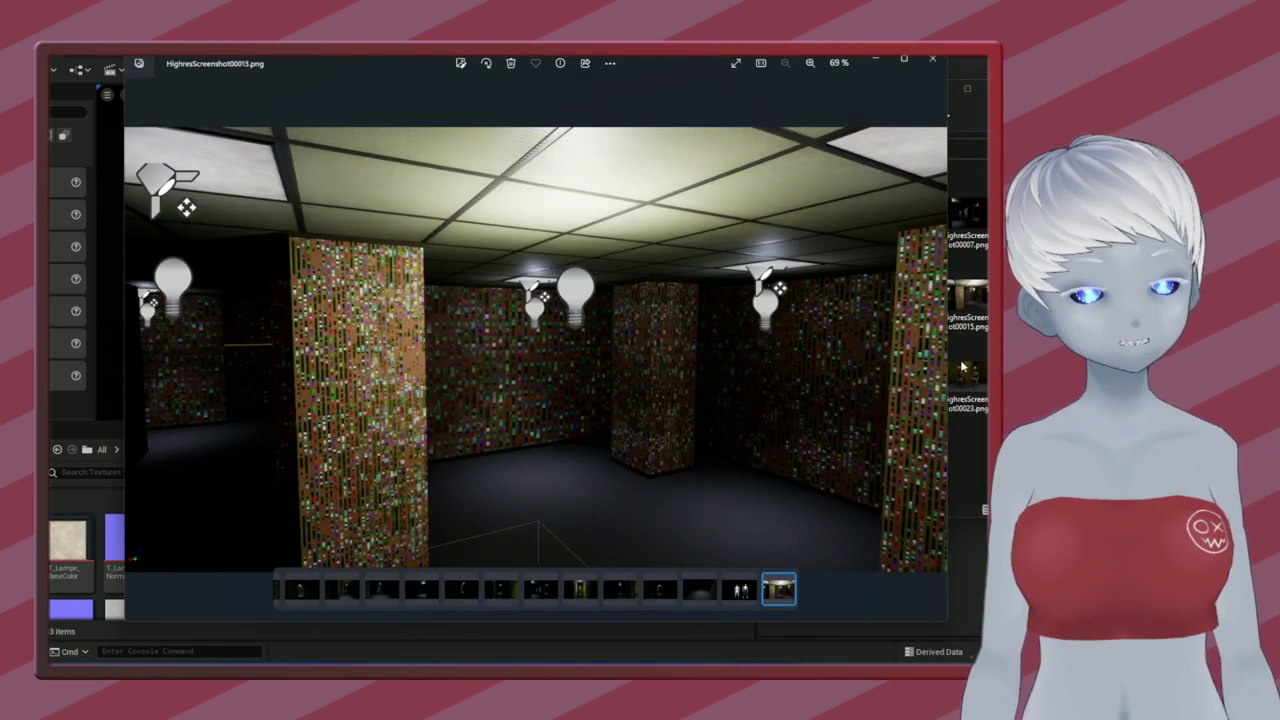
{"action": "key", "text": "Right"}
{"action": "key", "text": "Right"}
{"action": "key", "text": "alt+F4"}
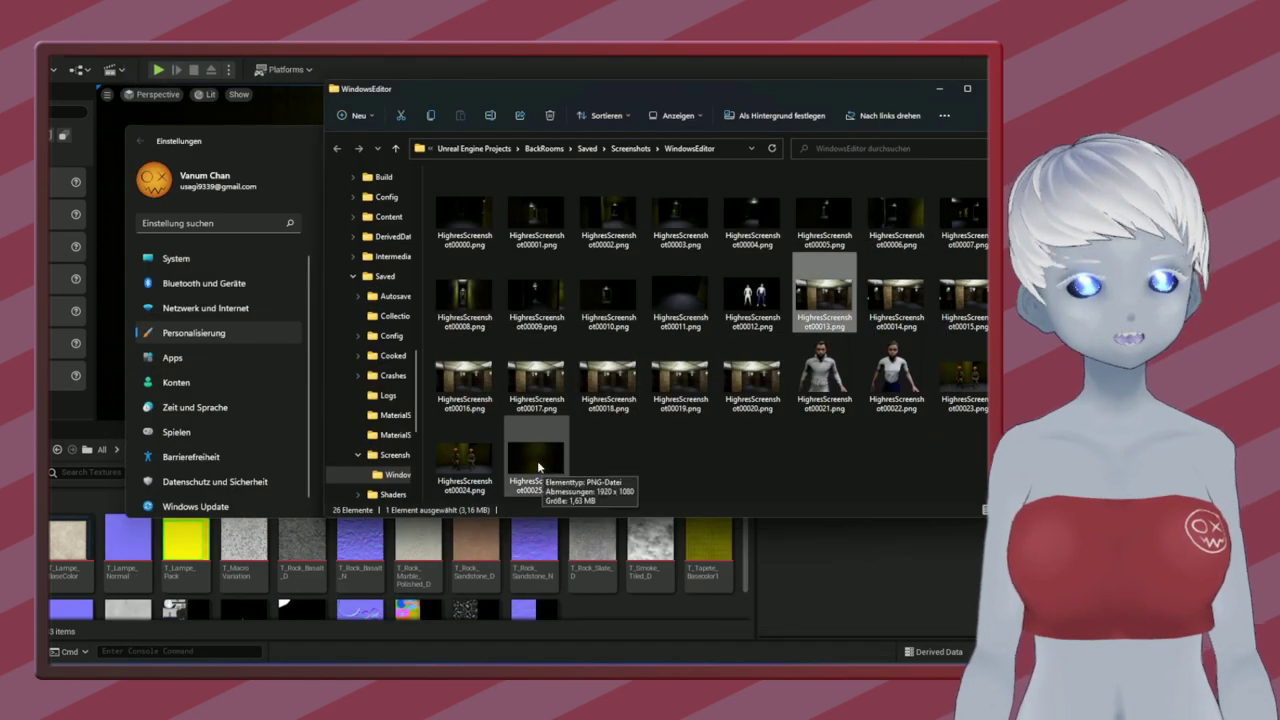
{"action": "left_click_drag", "start_coordinate": [618, 612], "coordinate": [625, 600]}
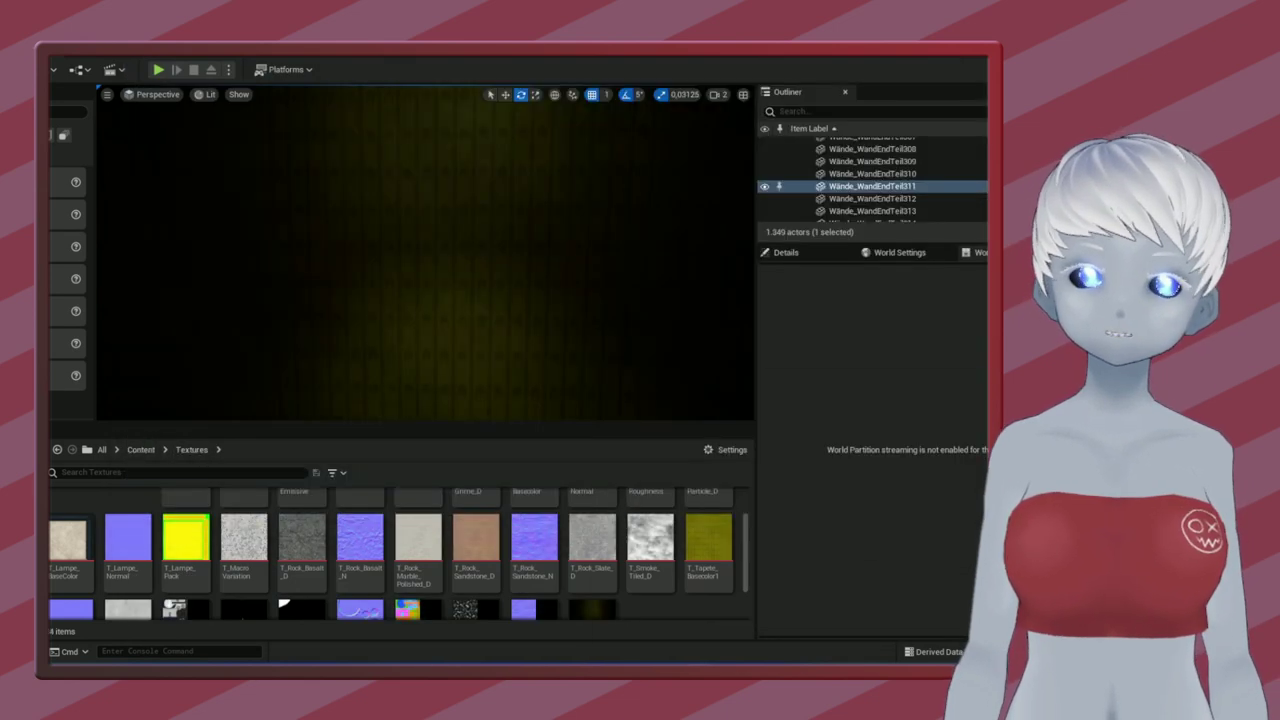
Set the Highres screenshot as WBP_Credits' Image brush and make the TextBlock text white
{"action": "left_click", "coordinate": [738, 612]}
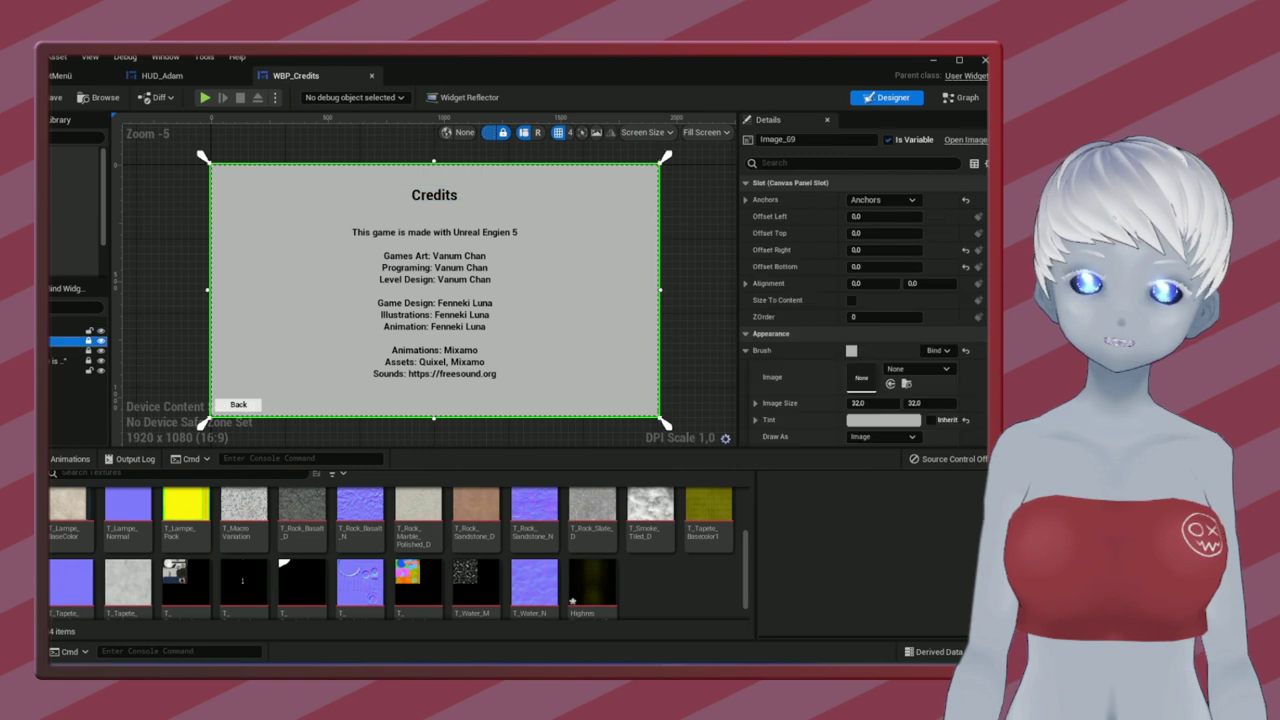
{"action": "left_click_drag", "start_coordinate": [875, 370], "coordinate": [875, 370]}
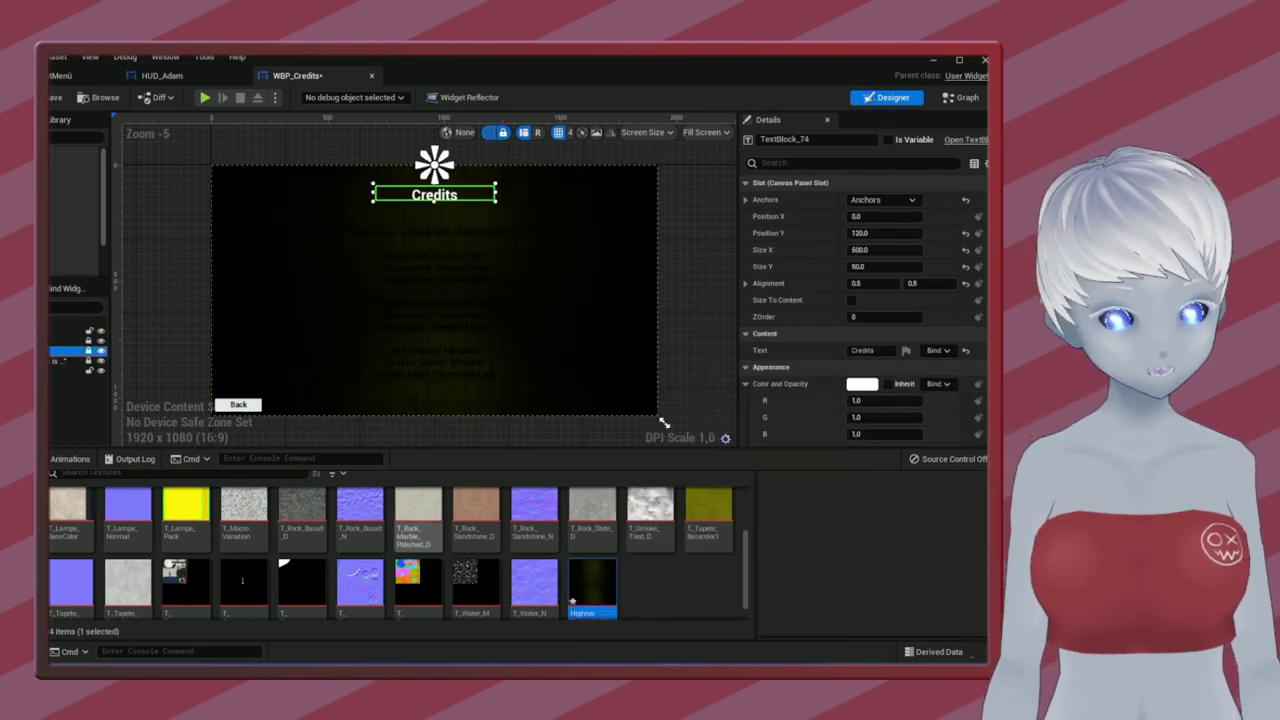
{"action": "left_click", "coordinate": [434, 232]}
{"action": "scroll", "coordinate": [870, 300], "scroll_direction": "down", "scroll_amount": 5}
{"action": "left_click", "coordinate": [862, 395]}
{"action": "left_click", "coordinate": [771, 640]}
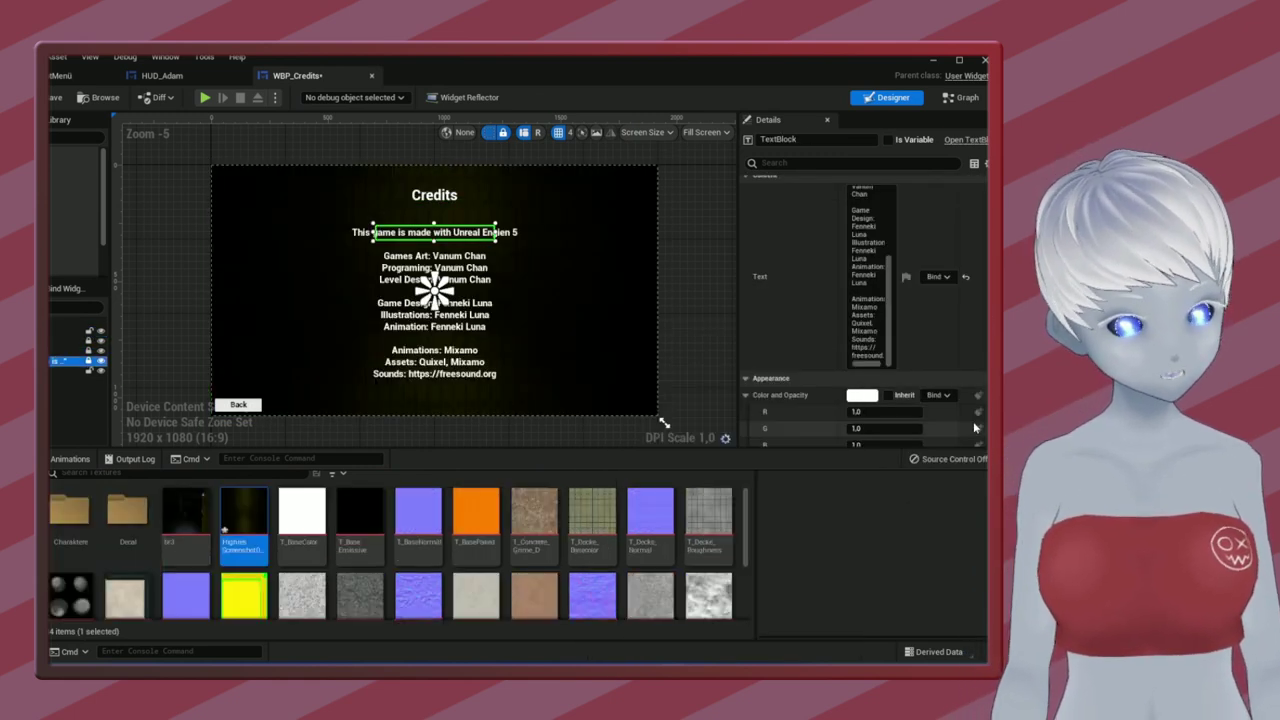
{"action": "scroll", "coordinate": [892, 346], "scroll_direction": "down", "scroll_amount": 5}
{"action": "scroll", "coordinate": [892, 346], "scroll_direction": "down", "scroll_amount": 5}
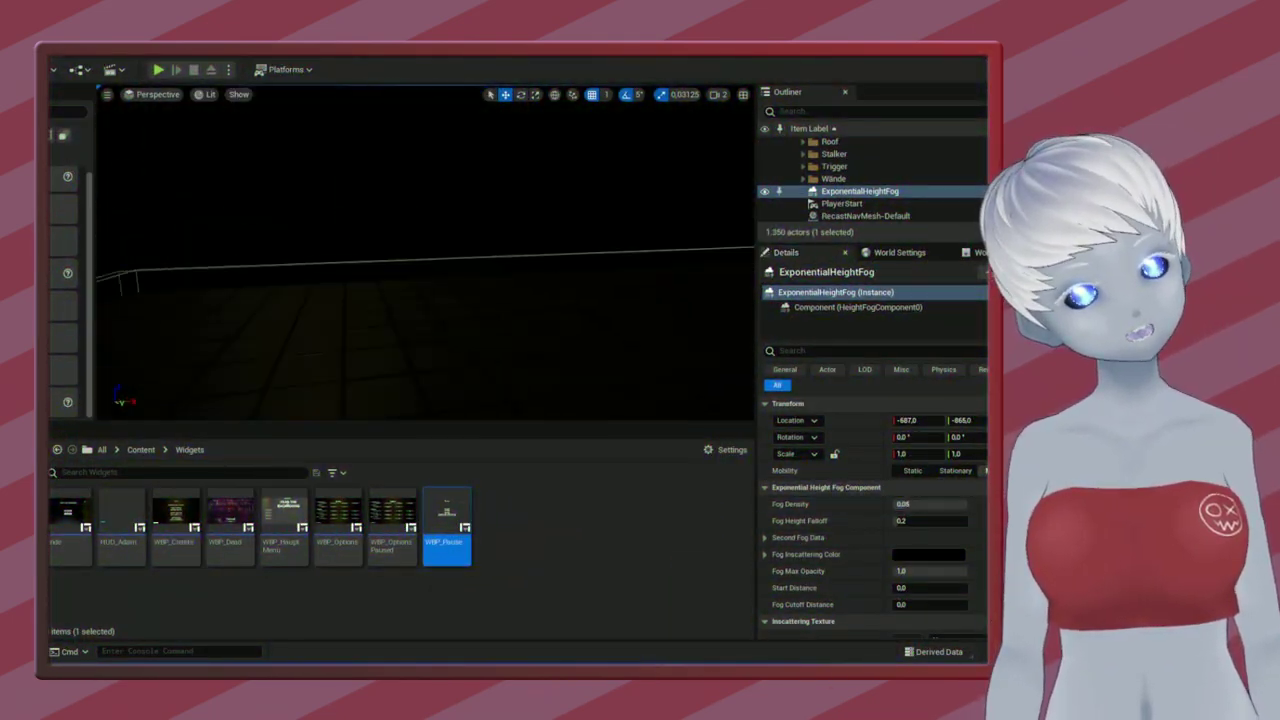
Give the fog a dark red inscattering colour, then darken it, and enter Fog Density 1
{"action": "left_click", "coordinate": [928, 554]}
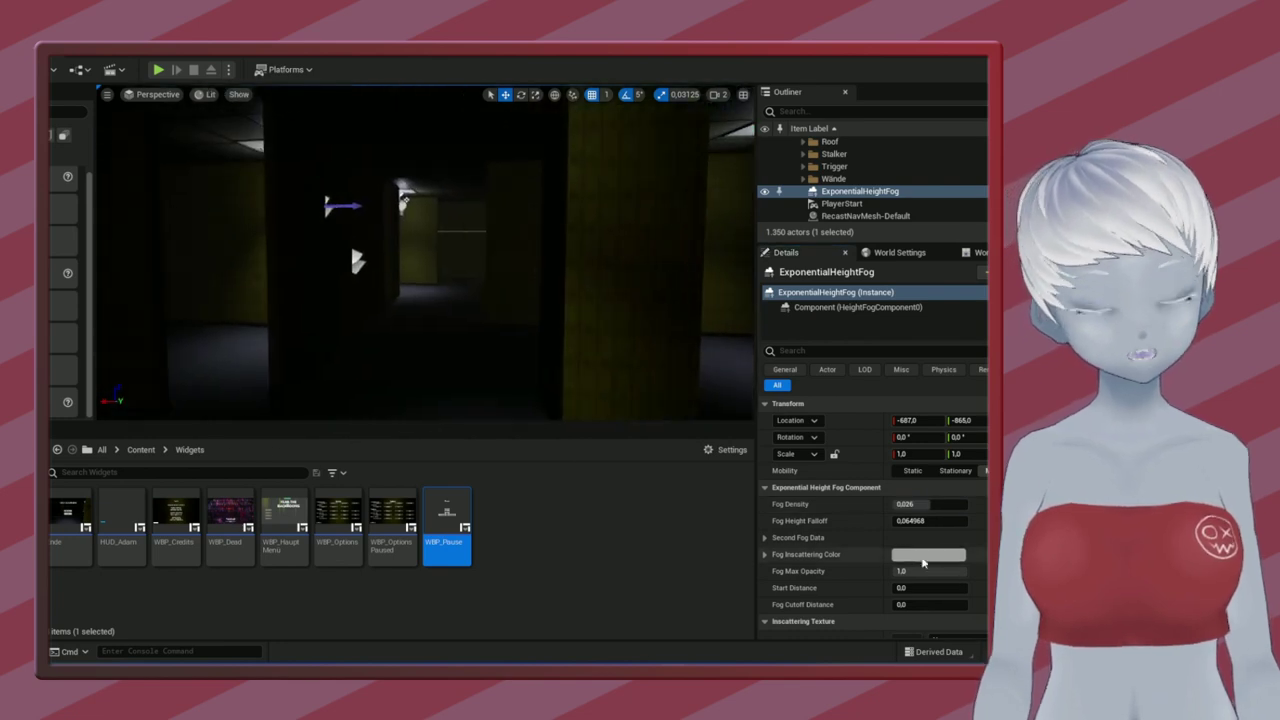
{"action": "left_click", "coordinate": [928, 554]}
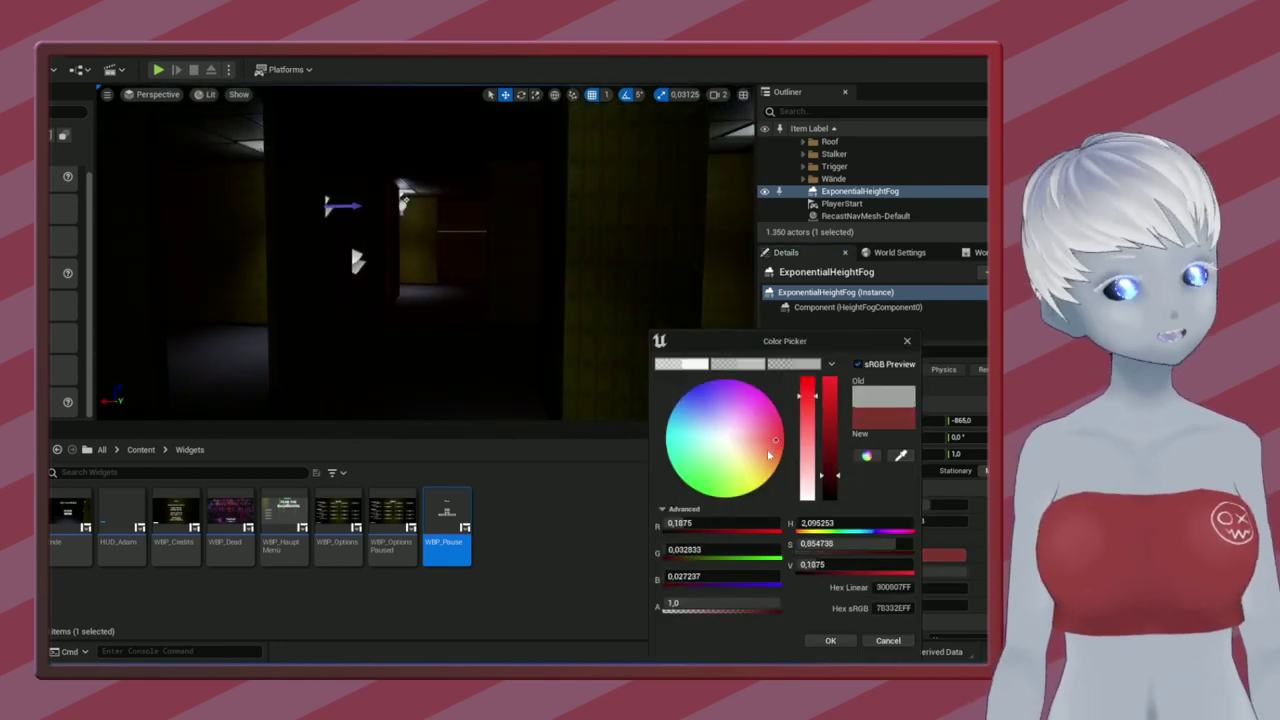
{"action": "left_click", "coordinate": [826, 641]}
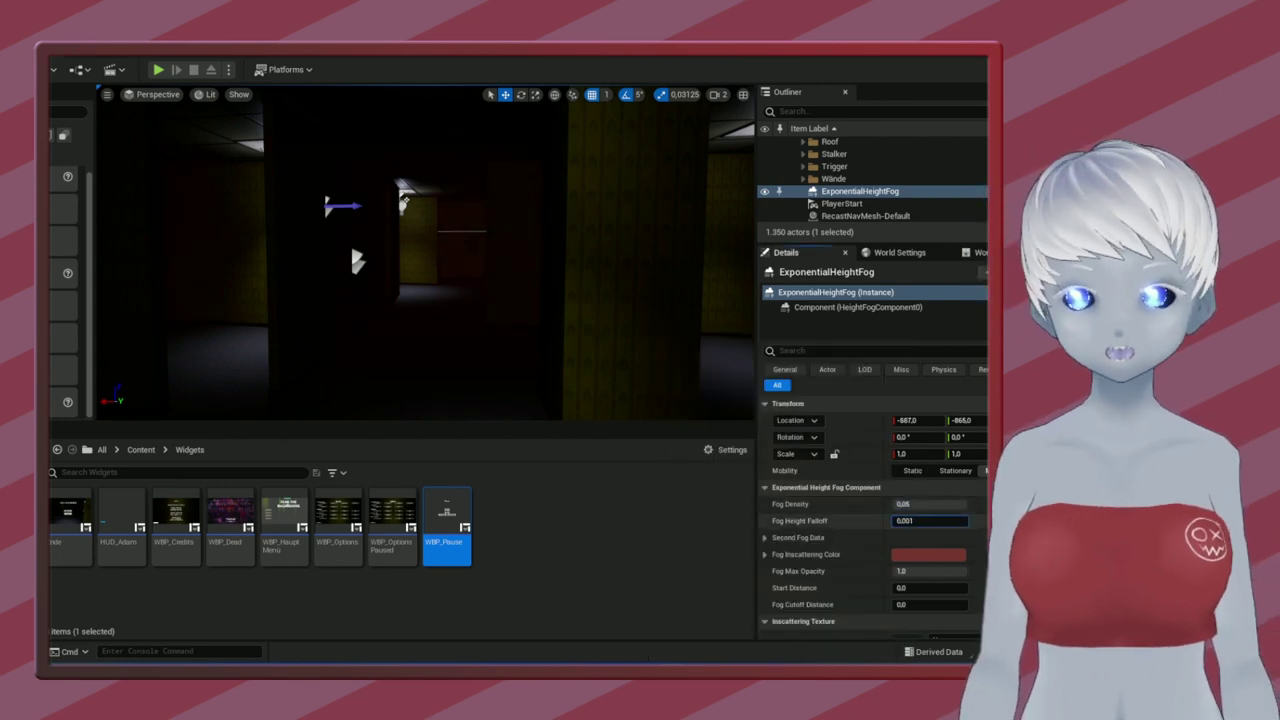
{"action": "type", "text": "1"}
{"action": "key", "text": "Return"}
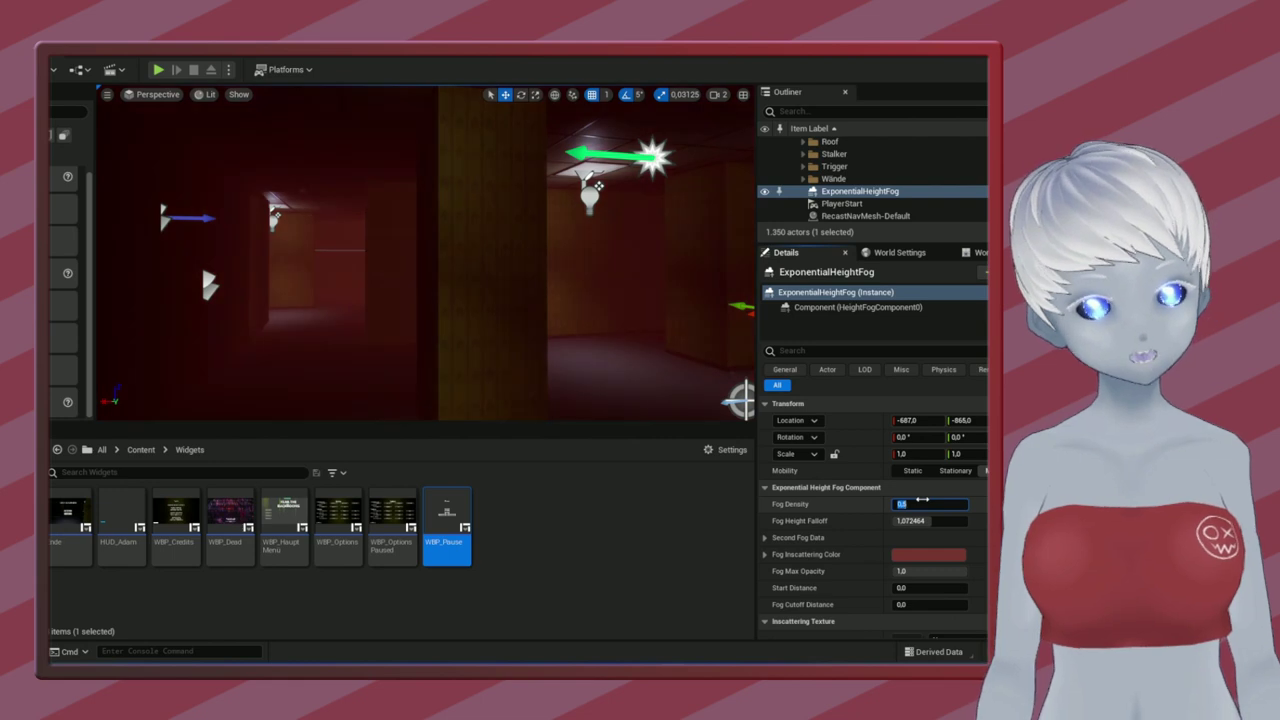
{"action": "left_click", "coordinate": [928, 554]}
{"action": "mouse_move", "coordinate": [825, 430]}
{"action": "left_mouse_down"}
{"action": "mouse_move", "coordinate": [827, 494]}
{"action": "mouse_move", "coordinate": [830, 484]}
{"action": "left_mouse_up"}
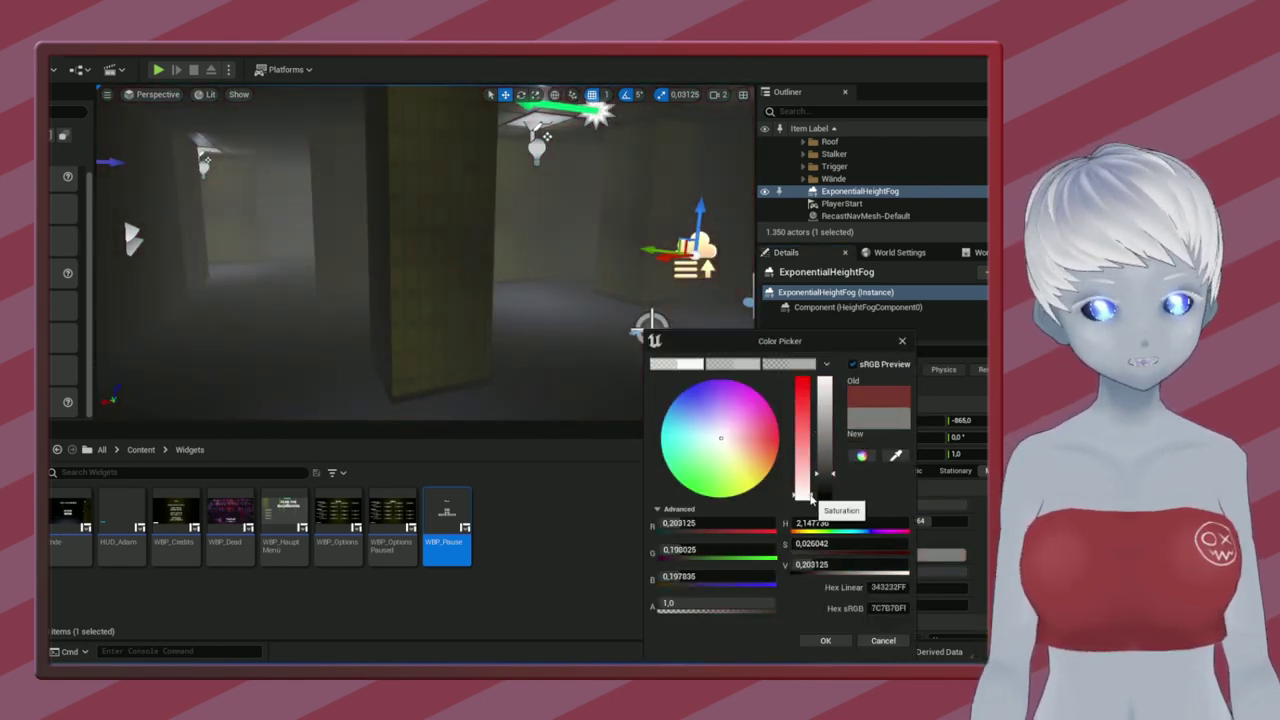
{"action": "left_click", "coordinate": [825, 640]}
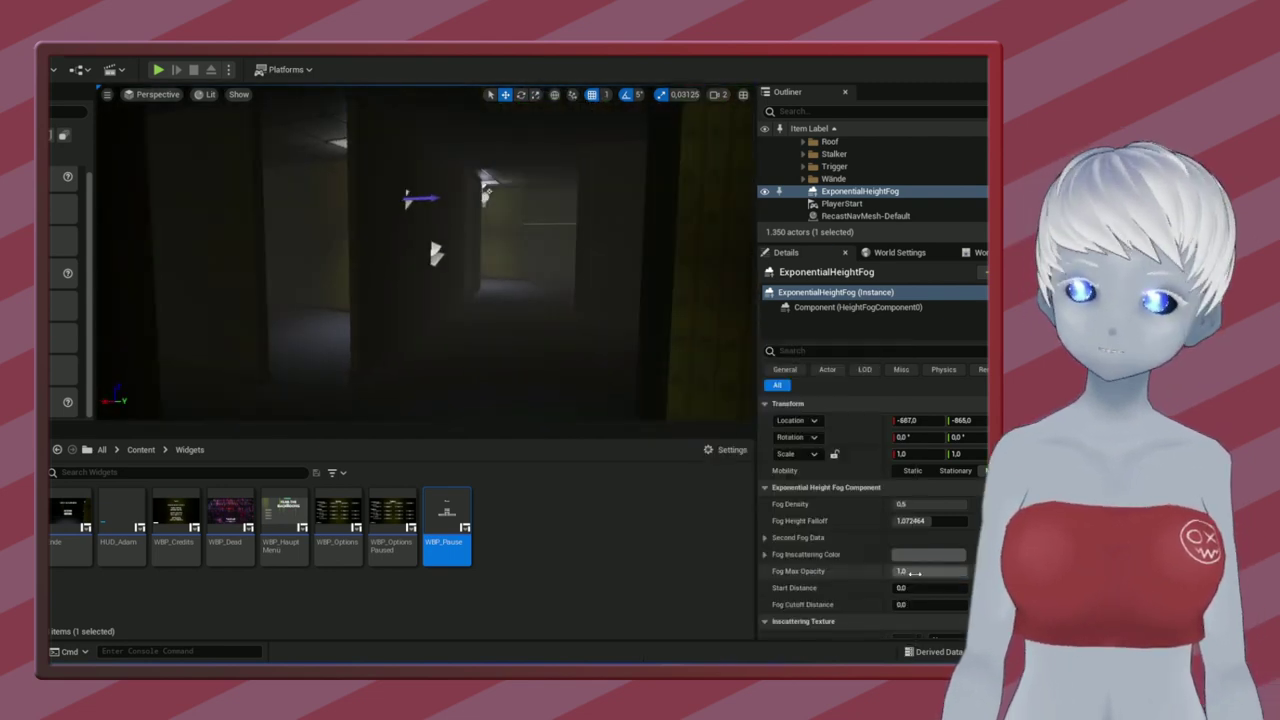
Push the fog start distance out and set directional inscattering exponent to 4
{"action": "left_click_drag", "start_coordinate": [910, 588], "coordinate": [940, 588]}
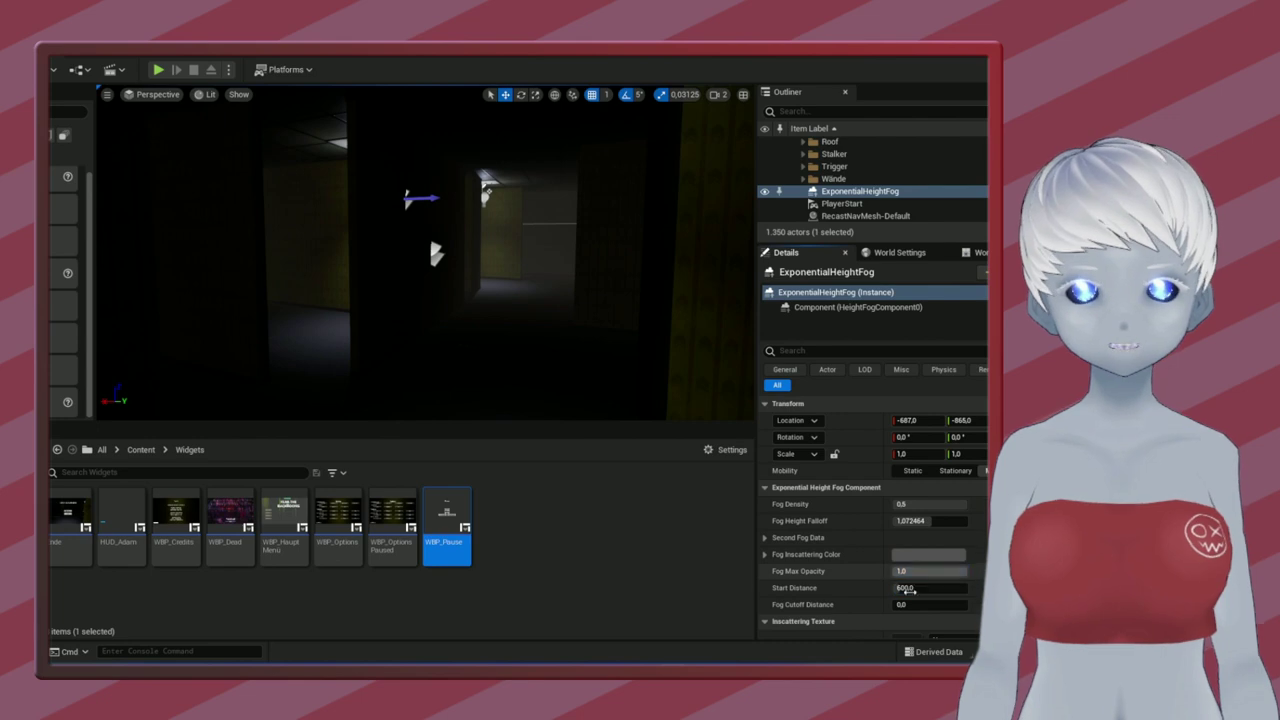
{"action": "scroll", "coordinate": [907, 576], "scroll_direction": "down", "scroll_amount": 3}
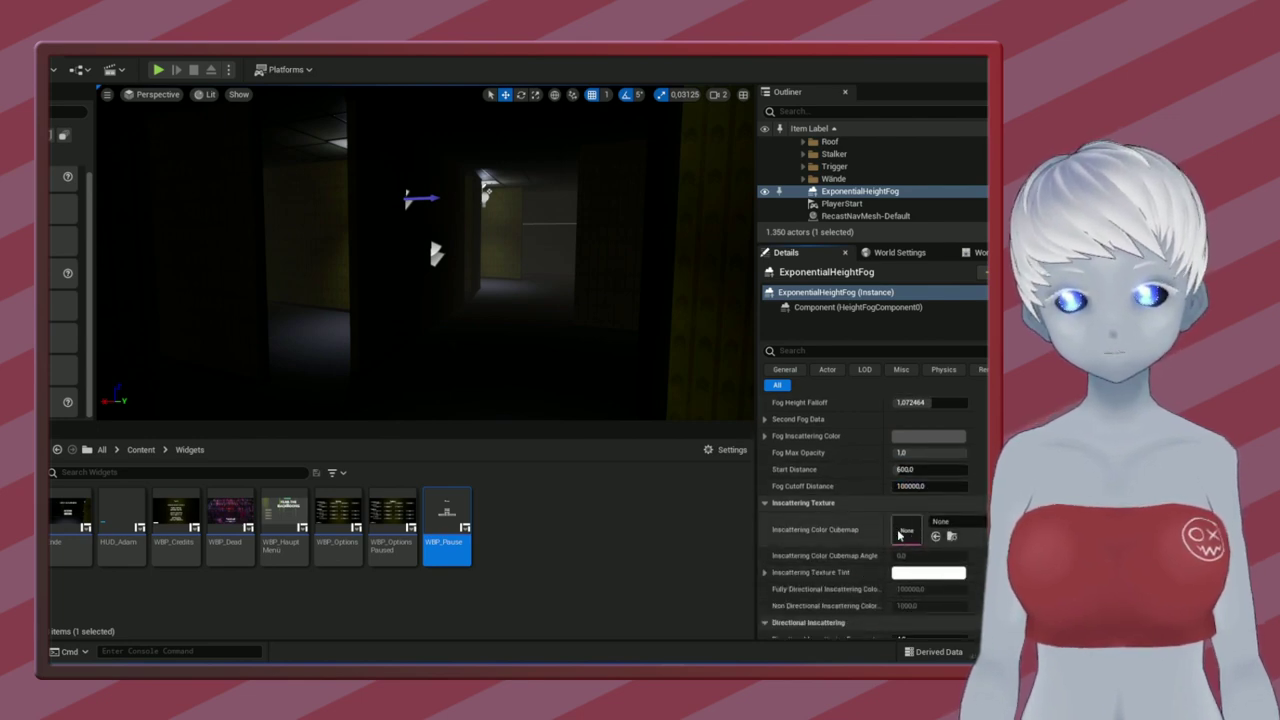
{"action": "scroll", "coordinate": [898, 536], "scroll_direction": "down", "scroll_amount": 3}
{"action": "left_click", "coordinate": [950, 422]}
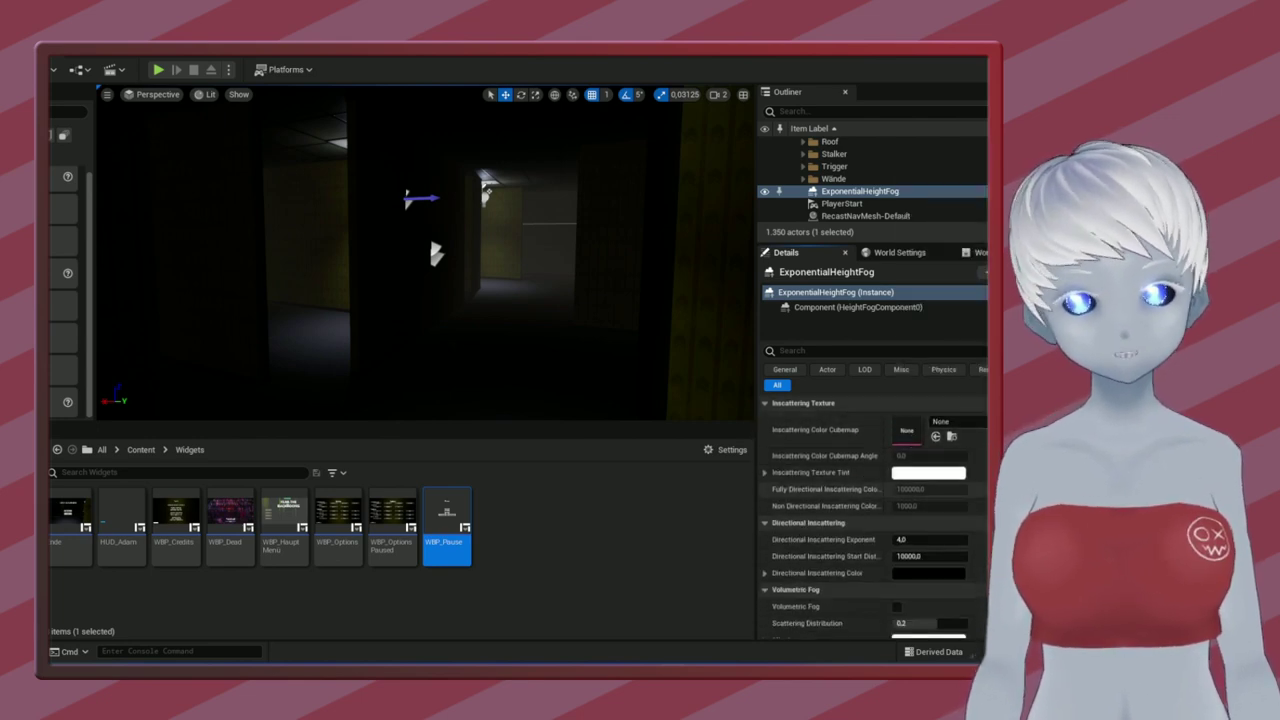
{"action": "scroll", "coordinate": [918, 534], "scroll_direction": "down", "scroll_amount": 1}
{"action": "type", "text": "4"}
{"action": "key", "text": "Return"}
Enable volumetric fog with scattering distribution -0.6408 and a grey albedo
{"action": "scroll", "coordinate": [966, 508], "scroll_direction": "down", "scroll_amount": 1}
{"action": "scroll", "coordinate": [966, 508], "scroll_direction": "down", "scroll_amount": 1}
{"action": "left_click", "coordinate": [900, 521]}
{"action": "key", "text": "Escape"}
{"action": "left_click", "coordinate": [896, 487]}
{"action": "left_click_drag", "start_coordinate": [915, 504], "coordinate": [898, 504]}
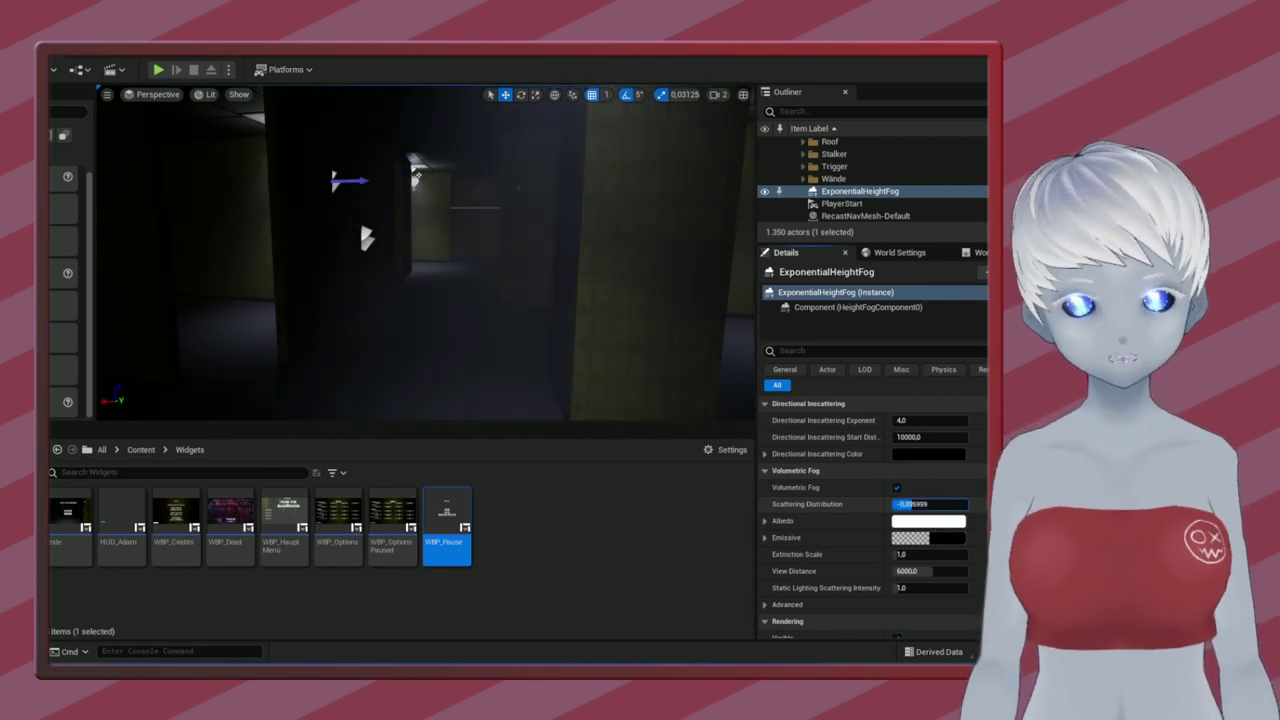
{"action": "left_click", "coordinate": [928, 521]}
{"action": "mouse_move", "coordinate": [843, 382]}
{"action": "left_mouse_down"}
{"action": "mouse_move", "coordinate": [843, 475]}
{"action": "mouse_move", "coordinate": [840, 363]}
{"action": "left_mouse_up"}
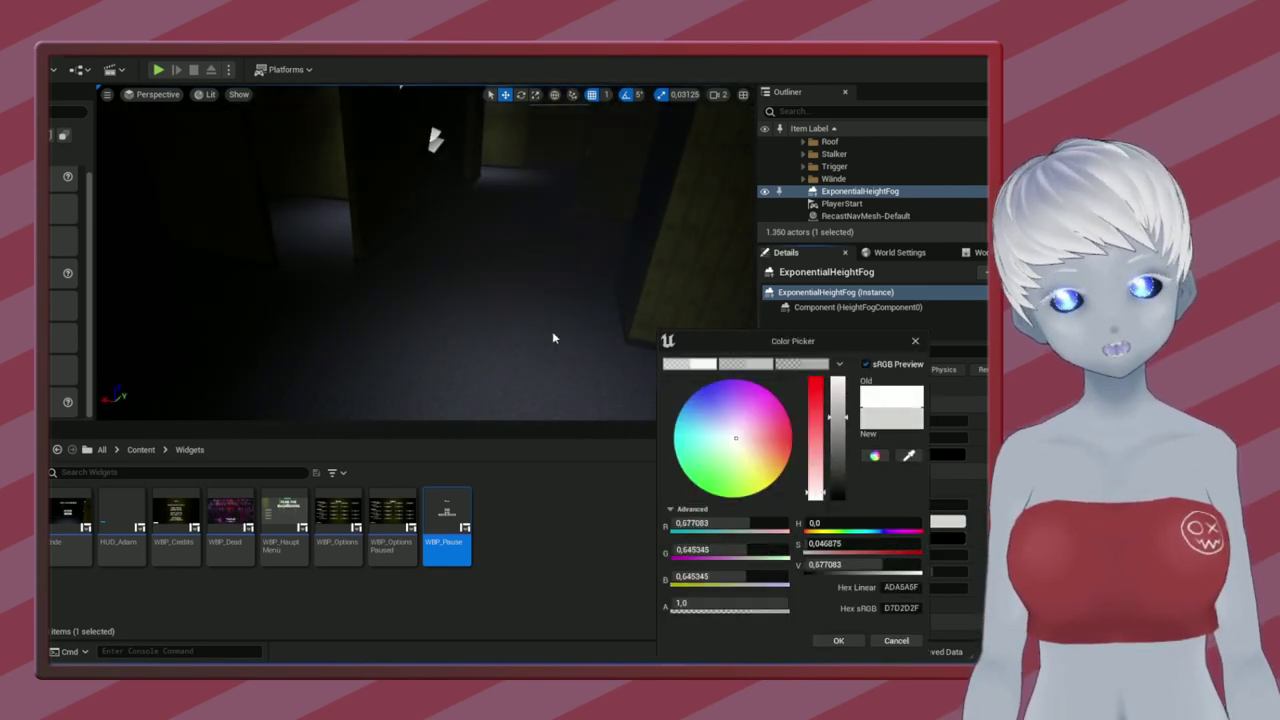
{"action": "right_click_drag", "start_coordinate": [552, 337], "coordinate": [560, 337]}
{"action": "left_click", "coordinate": [838, 640]}
Raise the fog extinction scale to 2.1086 and enable Override Light Colors
{"action": "mouse_move", "coordinate": [930, 554]}
{"action": "left_mouse_down"}
{"action": "mouse_move", "coordinate": [960, 554]}
{"action": "mouse_move", "coordinate": [907, 561]}
{"action": "mouse_move", "coordinate": [960, 571]}
{"action": "mouse_move", "coordinate": [900, 588]}
{"action": "left_mouse_up"}
{"action": "scroll", "coordinate": [798, 575], "scroll_direction": "down", "scroll_amount": 2}
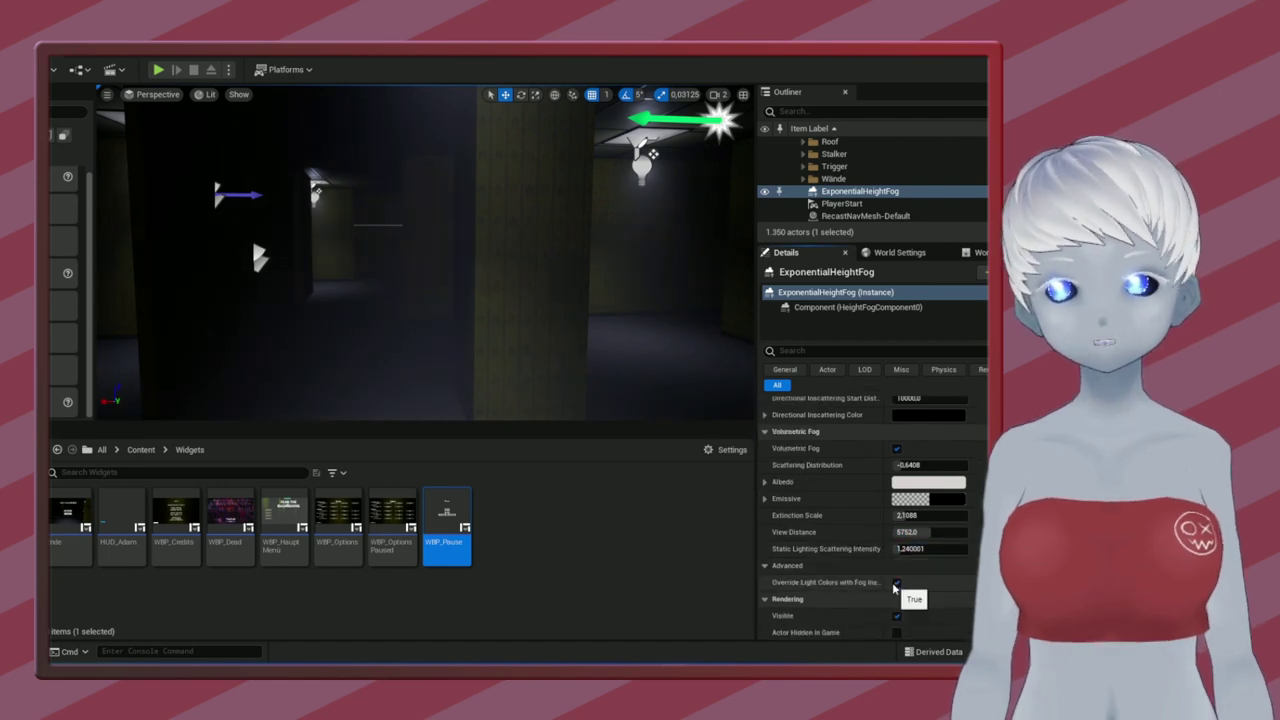
{"action": "left_click", "coordinate": [896, 583]}
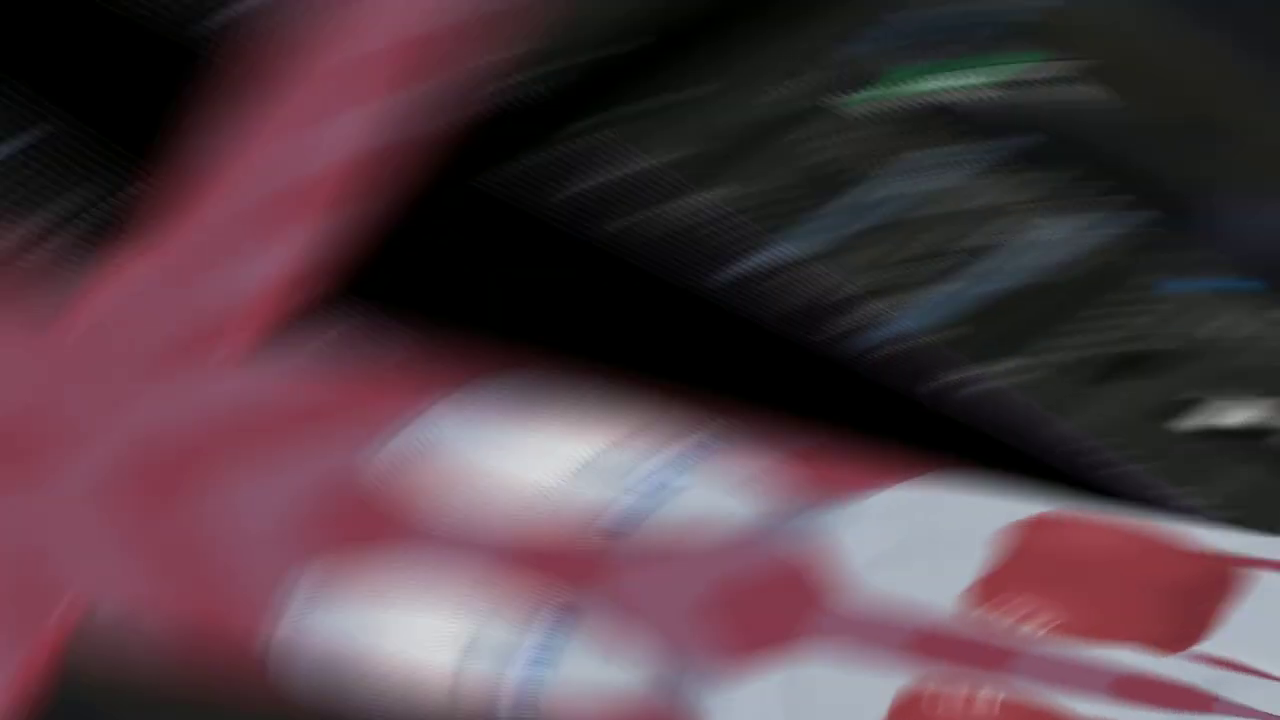